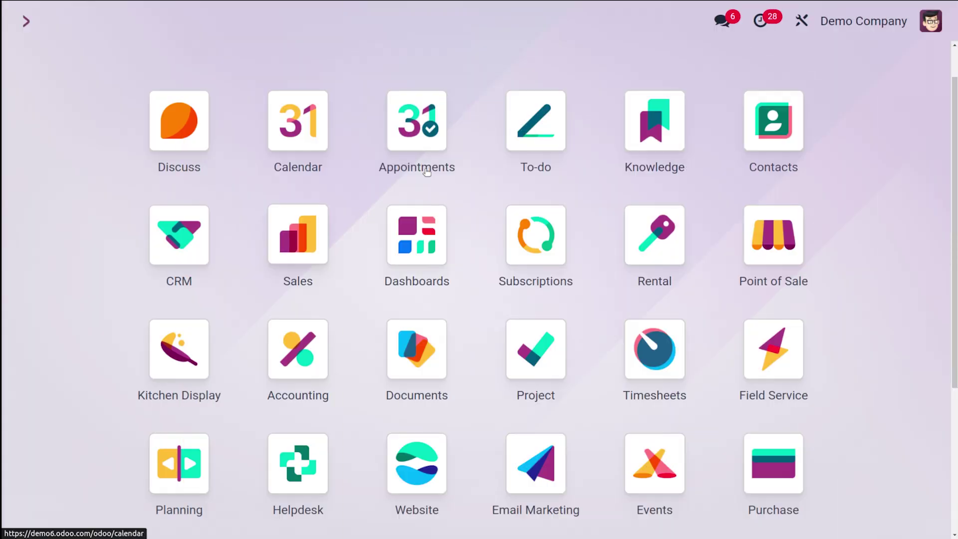
{"action": "scroll", "coordinate": [381, 505], "scroll_direction": "down", "scroll_amount": 3}
{"action": "scroll", "coordinate": [382, 504], "scroll_direction": "up", "scroll_amount": 4}
{"action": "scroll", "coordinate": [382, 505], "scroll_direction": "down", "scroll_amount": 3}
{"action": "scroll", "coordinate": [381, 506], "scroll_direction": "up", "scroll_amount": 4}
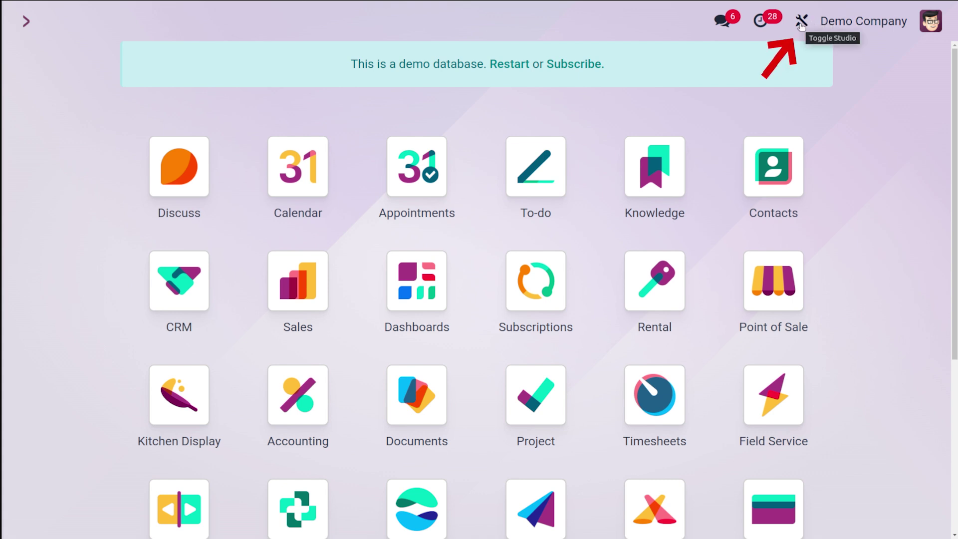
{"action": "scroll", "coordinate": [557, 380], "scroll_direction": "down", "scroll_amount": 3}
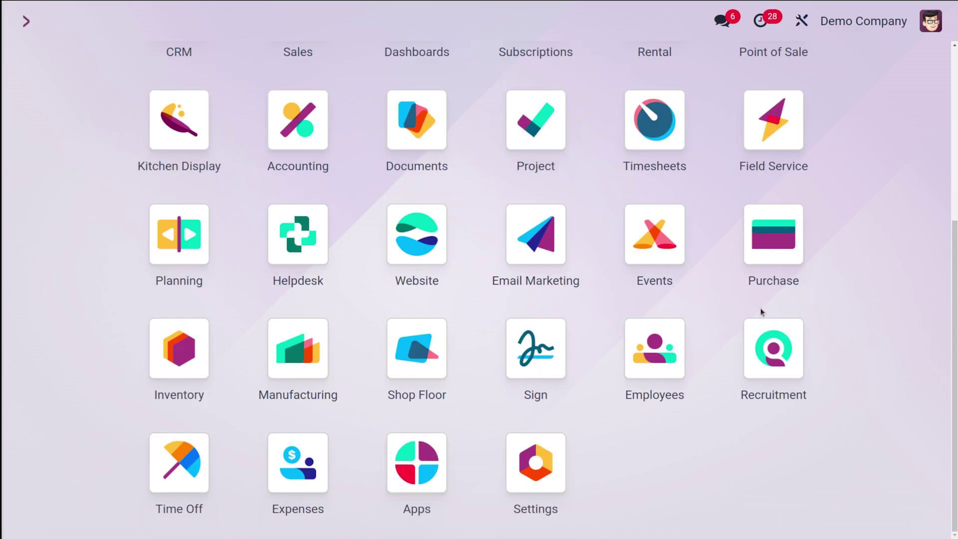
Enter Studio mode and start a brand-new app from the New App tile.
{"action": "left_click", "coordinate": [801, 21]}
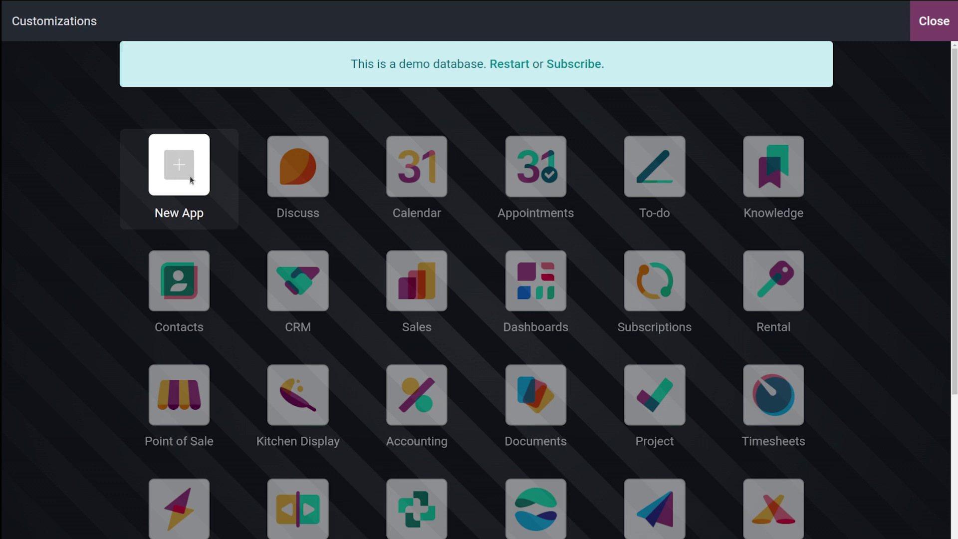
{"action": "left_click", "coordinate": [175, 168]}
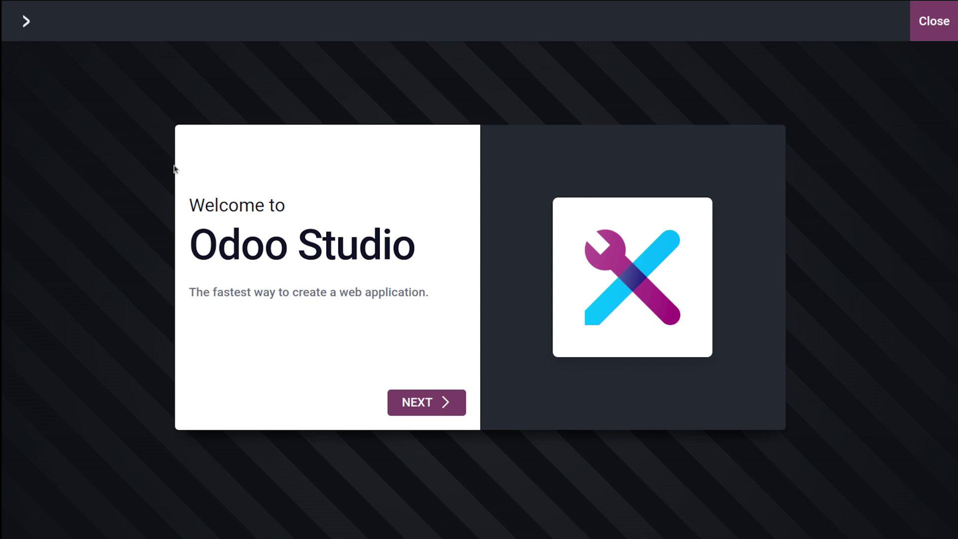
Get past the welcome screen and enter 'Real Estate' as the app name.
{"action": "left_click", "coordinate": [453, 395]}
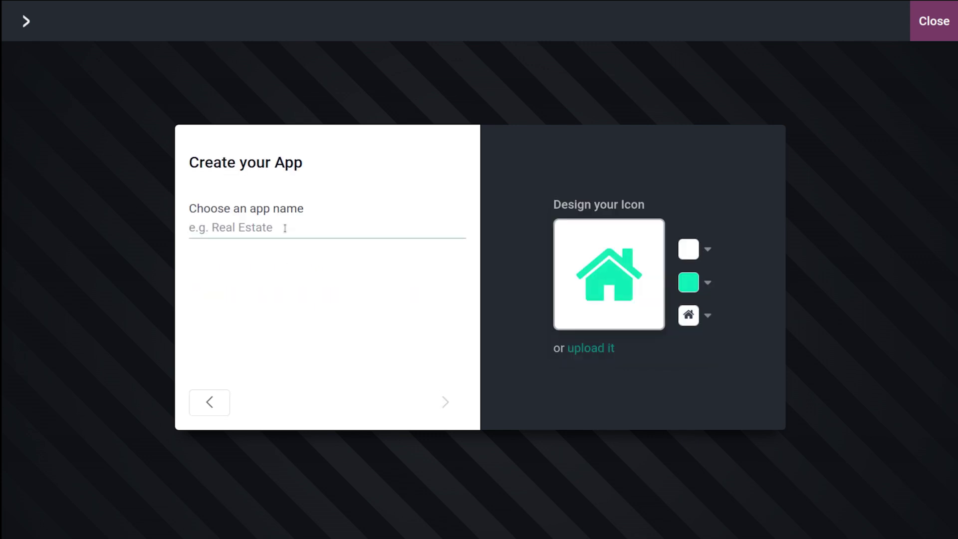
{"action": "type", "text": "Real "}
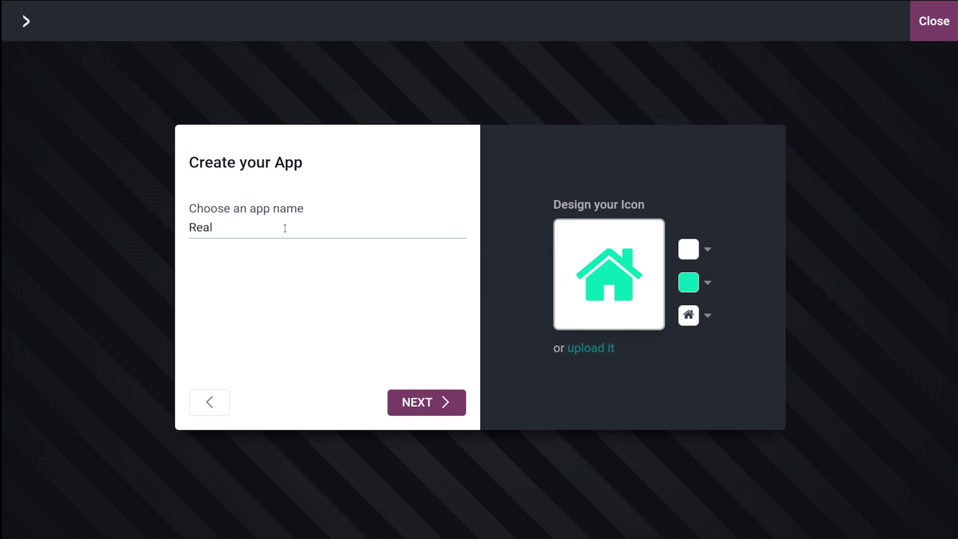
{"action": "type", "text": "Estate"}
{"action": "left_click", "coordinate": [695, 256]}
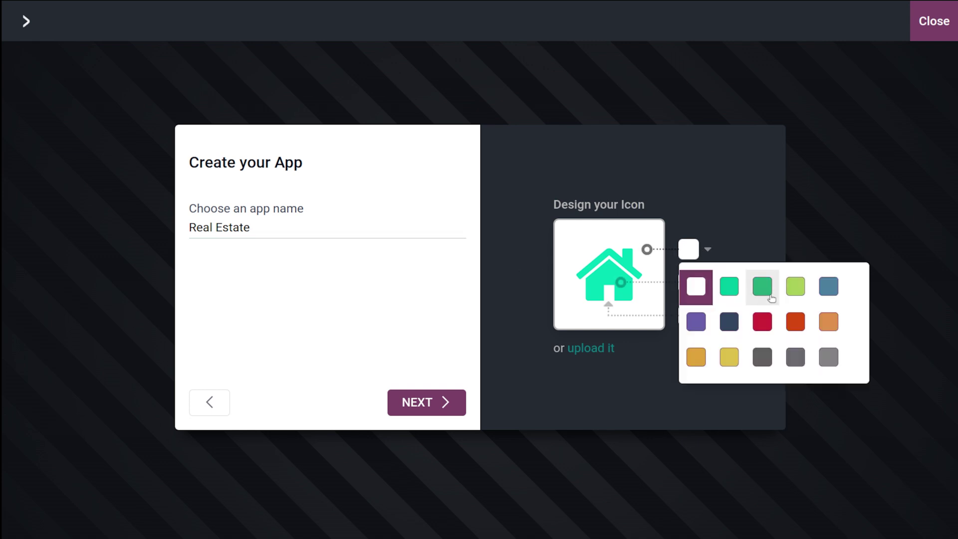
Give the app icon a purple background and a dark house symbol.
{"action": "left_click", "coordinate": [689, 327]}
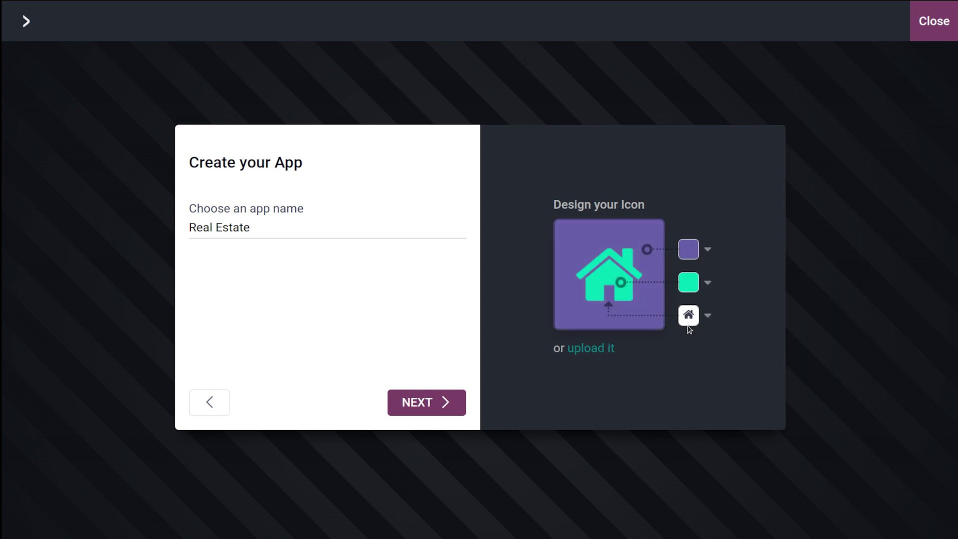
{"action": "left_click", "coordinate": [689, 283]}
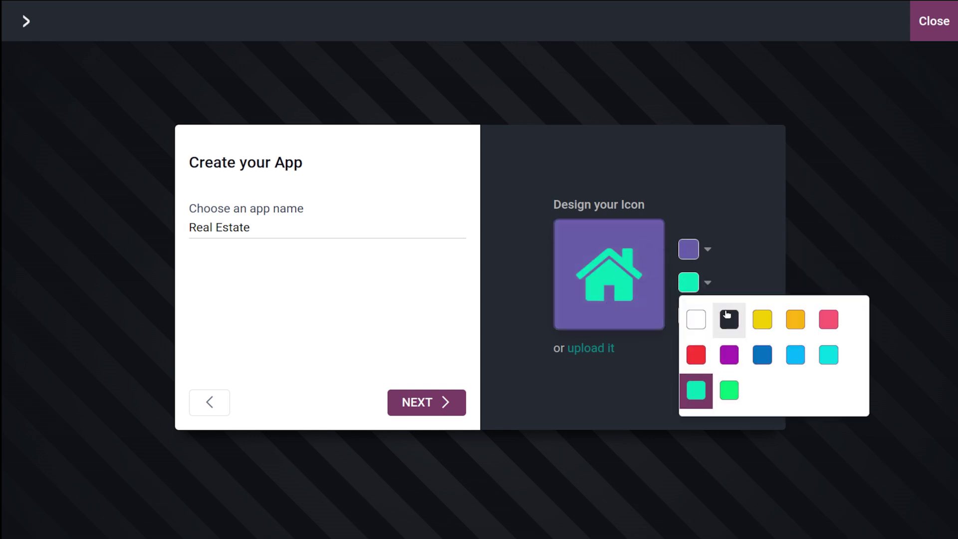
{"action": "left_click", "coordinate": [728, 318]}
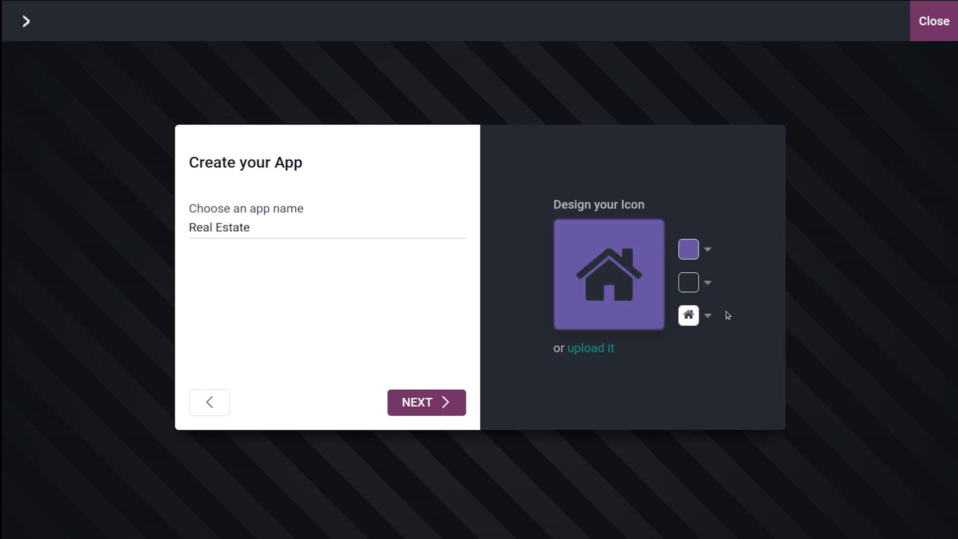
{"action": "left_click", "coordinate": [690, 320]}
{"action": "scroll", "coordinate": [792, 449], "scroll_direction": "down", "scroll_amount": 3}
{"action": "scroll", "coordinate": [792, 449], "scroll_direction": "down", "scroll_amount": 3}
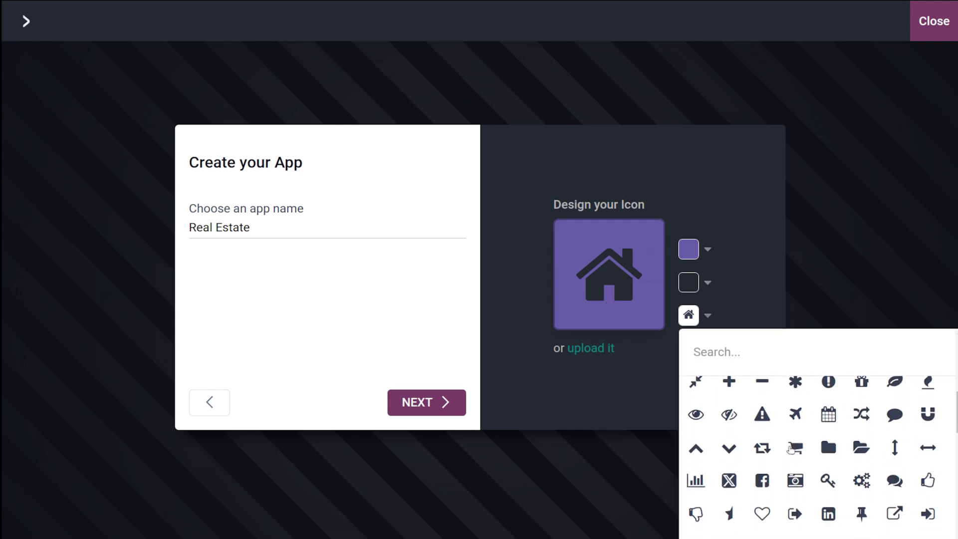
{"action": "scroll", "coordinate": [793, 449], "scroll_direction": "down", "scroll_amount": 2}
{"action": "scroll", "coordinate": [792, 449], "scroll_direction": "down", "scroll_amount": 2}
{"action": "scroll", "coordinate": [792, 449], "scroll_direction": "down", "scroll_amount": 2}
{"action": "scroll", "coordinate": [793, 450], "scroll_direction": "down", "scroll_amount": 2}
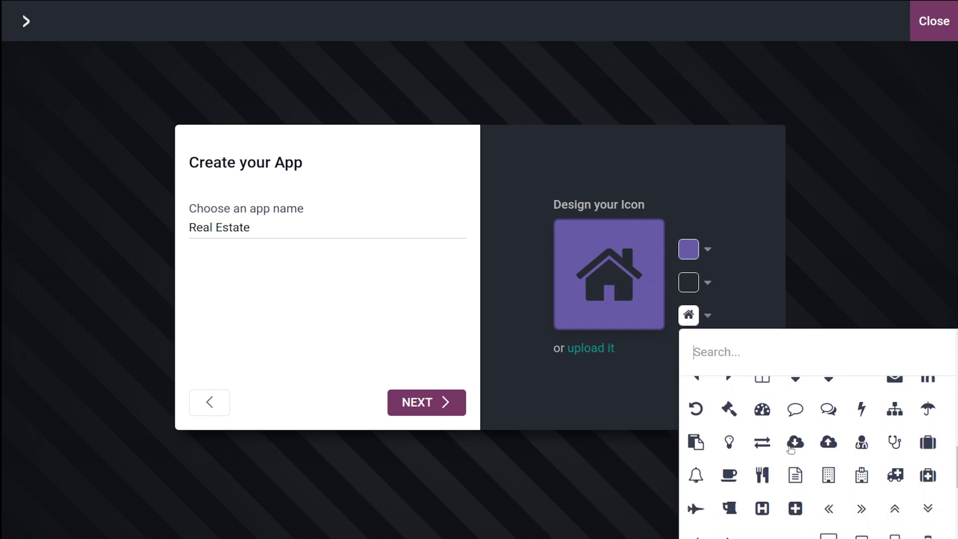
{"action": "scroll", "coordinate": [791, 448], "scroll_direction": "down", "scroll_amount": 2}
{"action": "scroll", "coordinate": [791, 448], "scroll_direction": "down", "scroll_amount": 4}
{"action": "scroll", "coordinate": [792, 448], "scroll_direction": "up", "scroll_amount": 8}
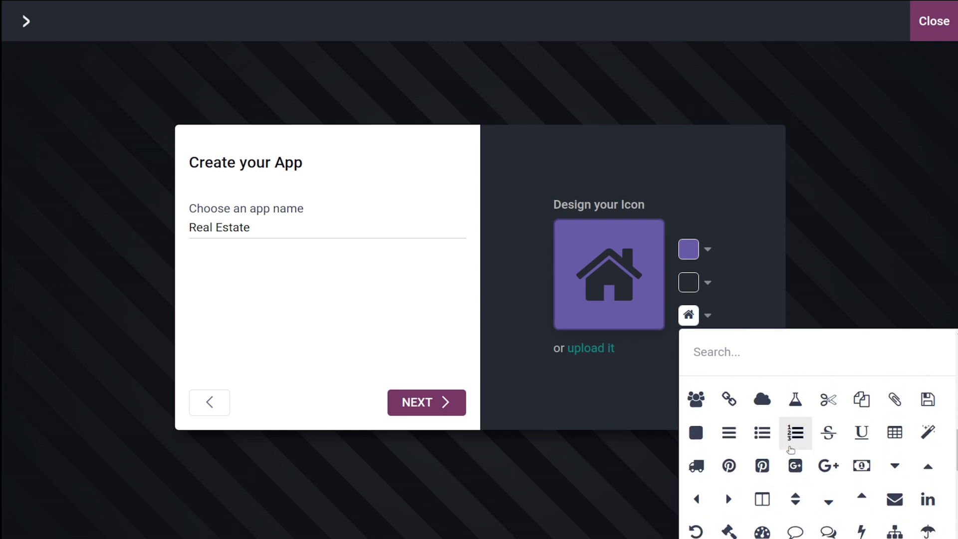
{"action": "scroll", "coordinate": [791, 448], "scroll_direction": "up", "scroll_amount": 3}
{"action": "scroll", "coordinate": [792, 447], "scroll_direction": "up", "scroll_amount": 1}
{"action": "scroll", "coordinate": [792, 448], "scroll_direction": "up", "scroll_amount": 3}
{"action": "scroll", "coordinate": [791, 448], "scroll_direction": "up", "scroll_amount": 3}
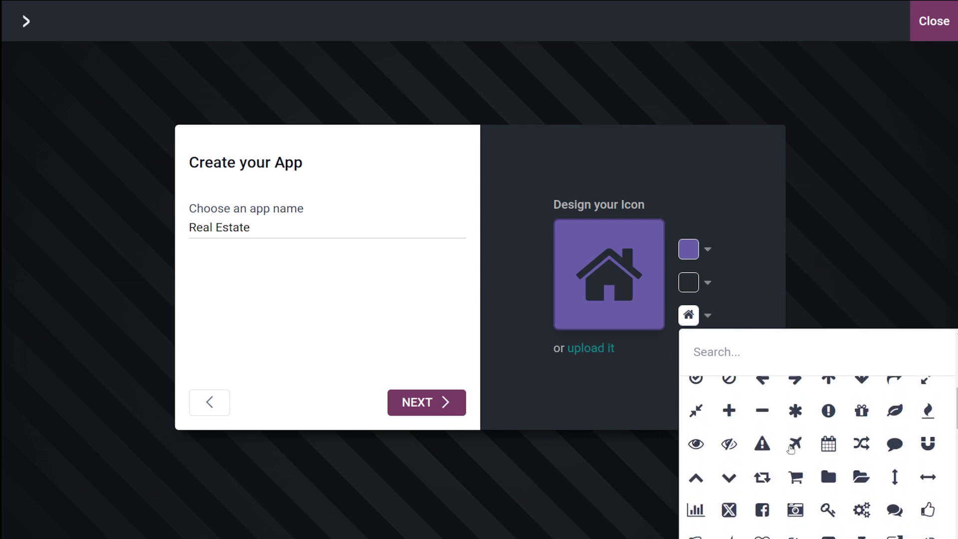
{"action": "scroll", "coordinate": [791, 448], "scroll_direction": "up", "scroll_amount": 3}
{"action": "scroll", "coordinate": [791, 448], "scroll_direction": "up", "scroll_amount": 3}
{"action": "scroll", "coordinate": [791, 448], "scroll_direction": "up", "scroll_amount": 2}
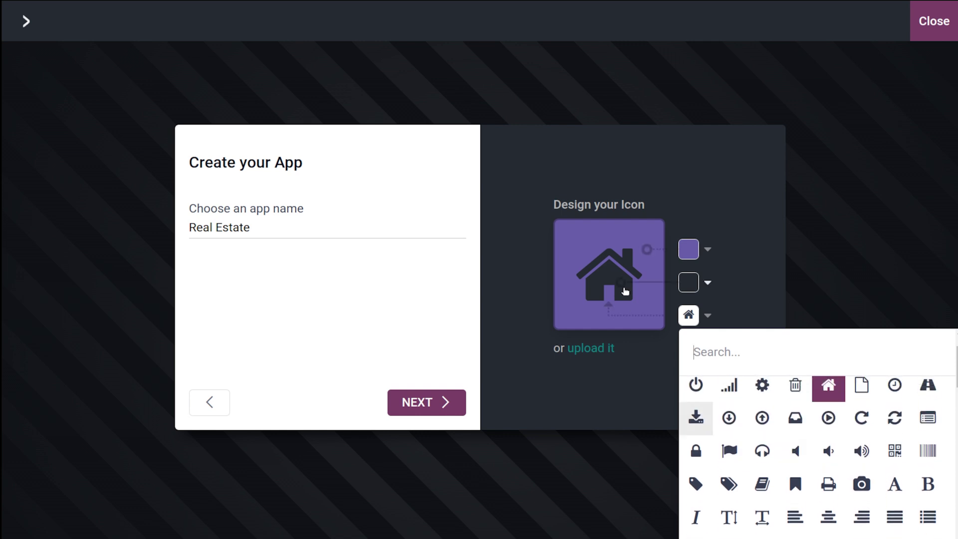
{"action": "left_click", "coordinate": [901, 246]}
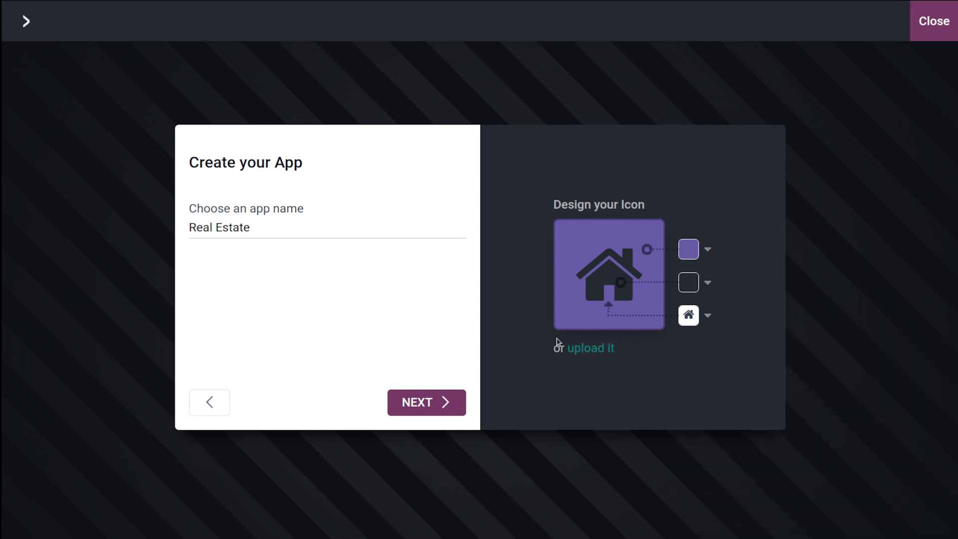
Name the first menu 'Properties' as a new model and continue to its features.
{"action": "left_click", "coordinate": [420, 405]}
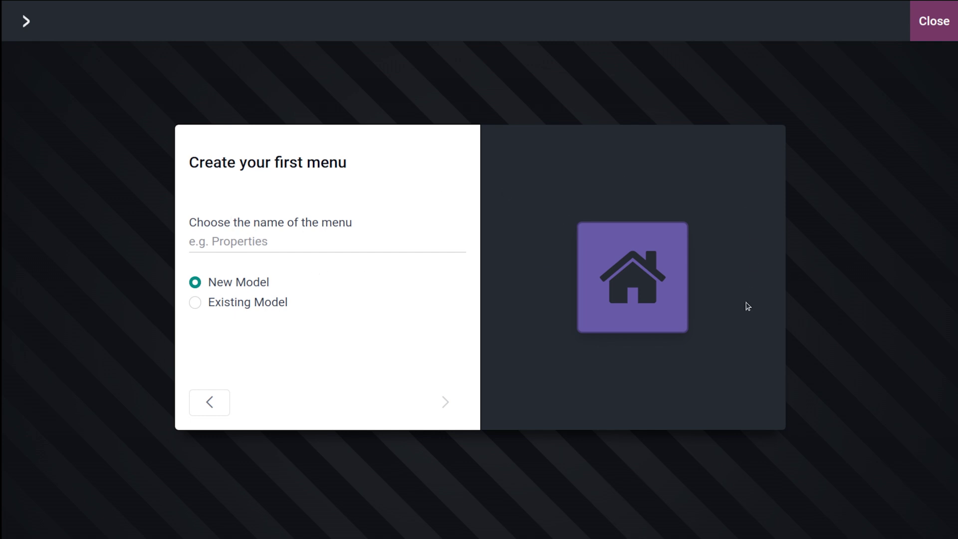
{"action": "left_click", "coordinate": [215, 242]}
{"action": "type", "text": "Pro"}
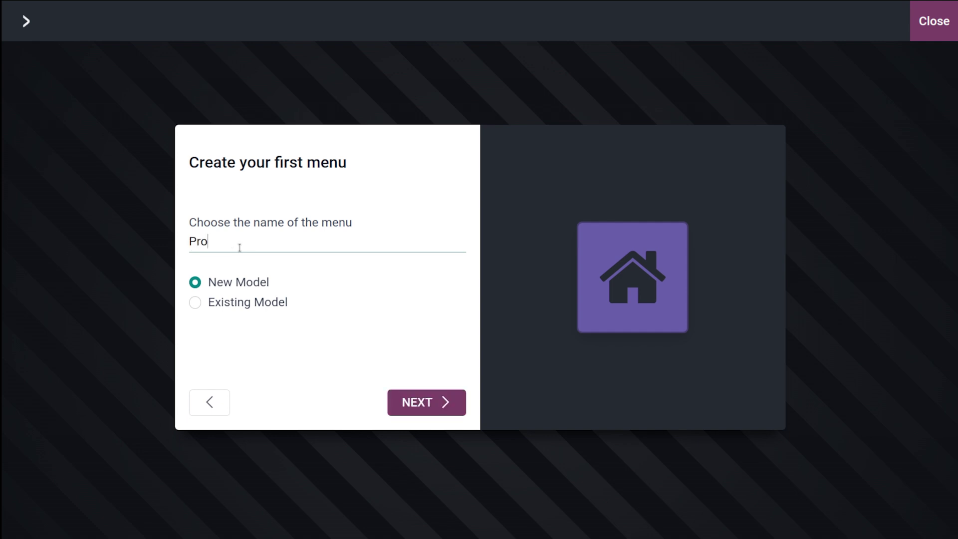
{"action": "type", "text": "es"}
{"action": "left_click", "coordinate": [426, 403]}
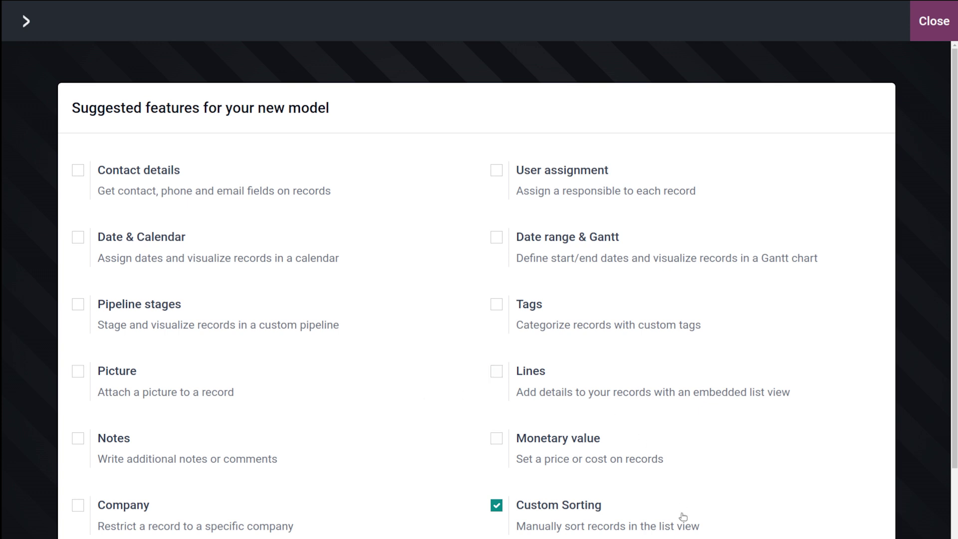
{"action": "scroll", "coordinate": [410, 432], "scroll_direction": "down", "scroll_amount": 2}
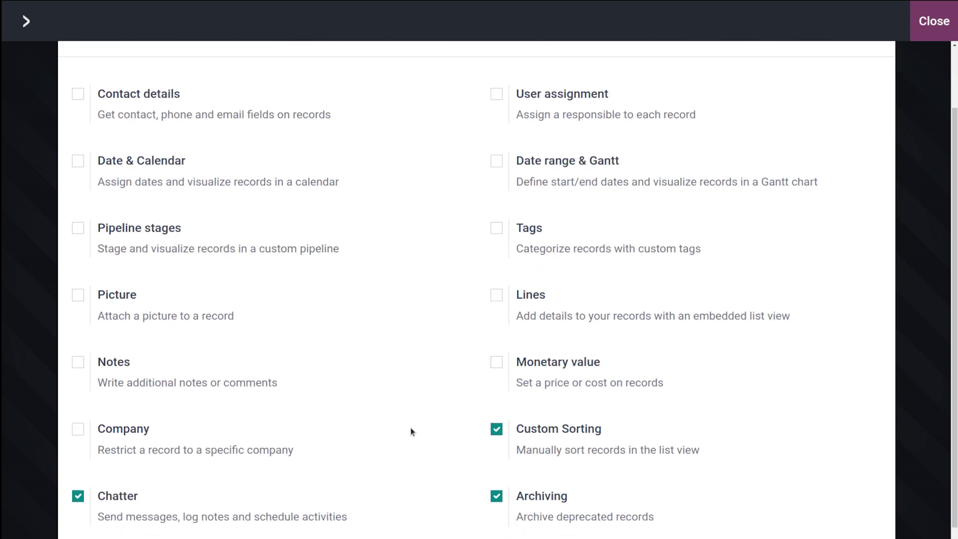
{"action": "scroll", "coordinate": [410, 433], "scroll_direction": "down", "scroll_amount": 1}
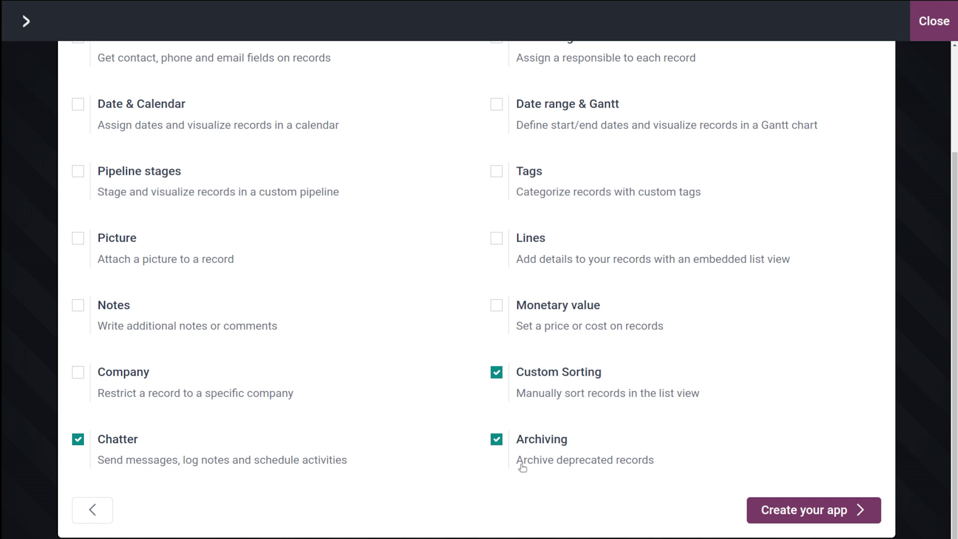
{"action": "scroll", "coordinate": [346, 325], "scroll_direction": "up", "scroll_amount": 3}
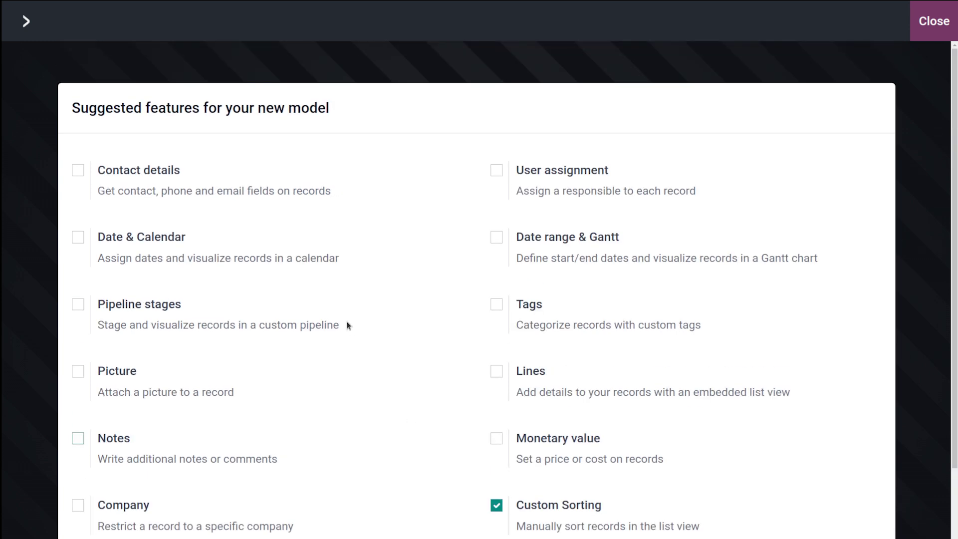
Enable Lines, Date & Calendar, Notes, Company, Tags and User assignment, then create the app.
{"action": "left_click", "coordinate": [496, 372]}
{"action": "left_click", "coordinate": [79, 237]}
{"action": "left_click", "coordinate": [78, 440]}
{"action": "scroll", "coordinate": [150, 511], "scroll_direction": "down", "scroll_amount": 2}
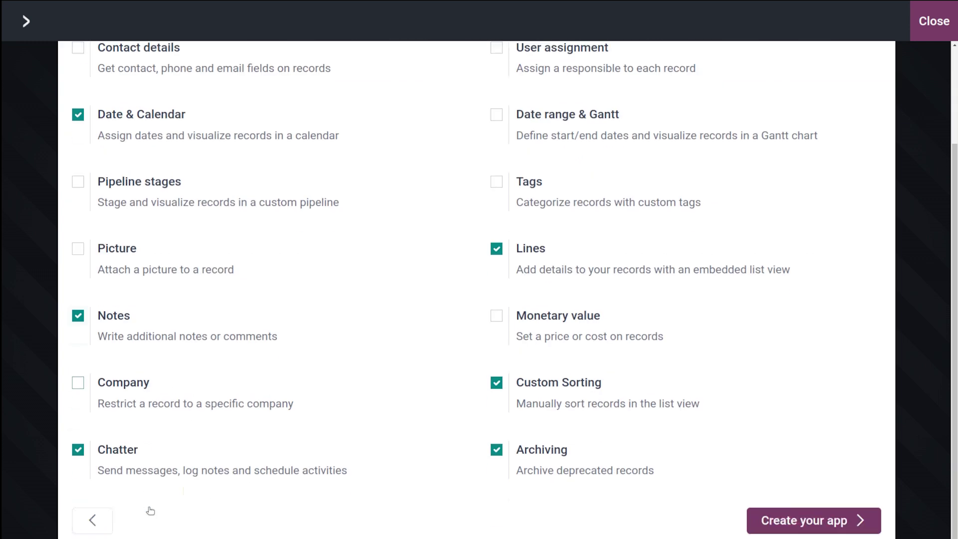
{"action": "left_click", "coordinate": [78, 371]}
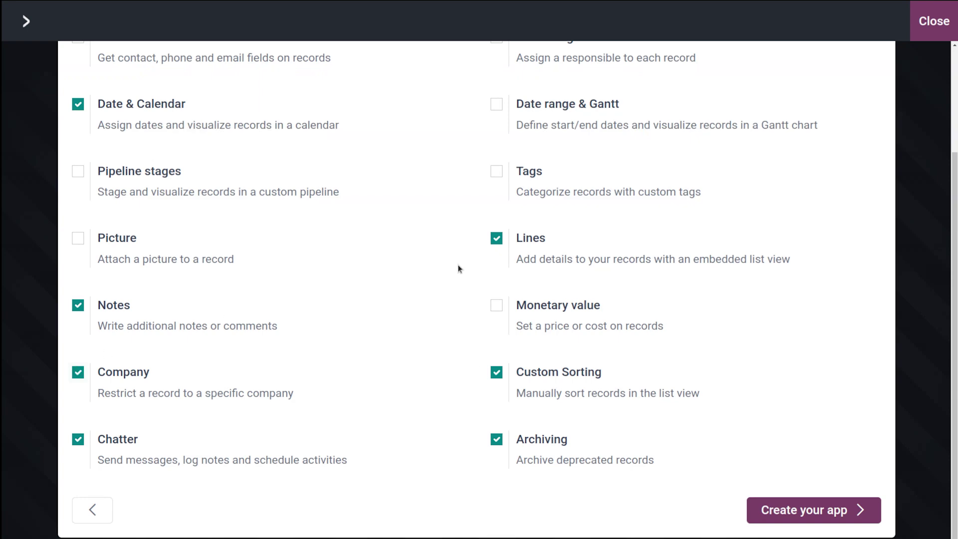
{"action": "scroll", "coordinate": [462, 246], "scroll_direction": "up", "scroll_amount": 2}
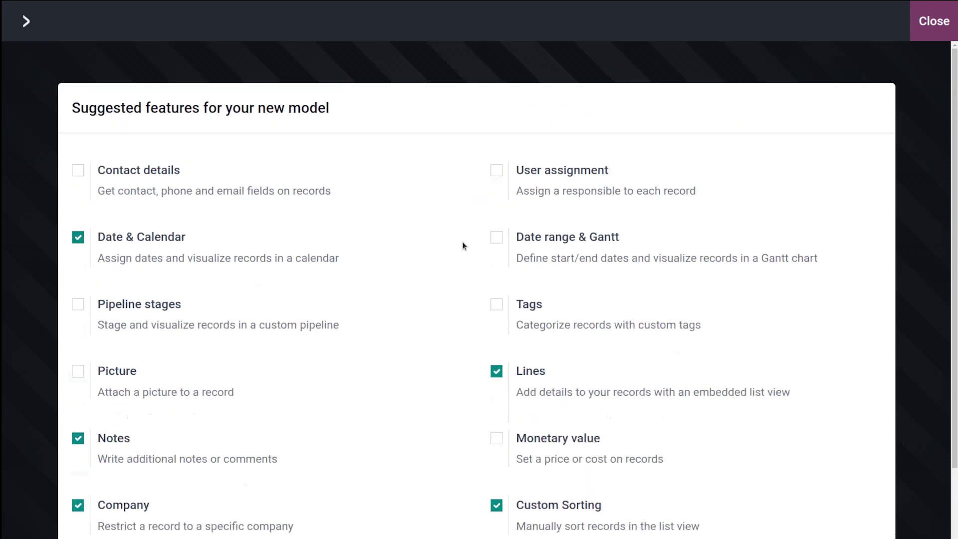
{"action": "left_click", "coordinate": [497, 305]}
{"action": "left_click", "coordinate": [503, 173]}
{"action": "scroll", "coordinate": [341, 349], "scroll_direction": "down", "scroll_amount": 2}
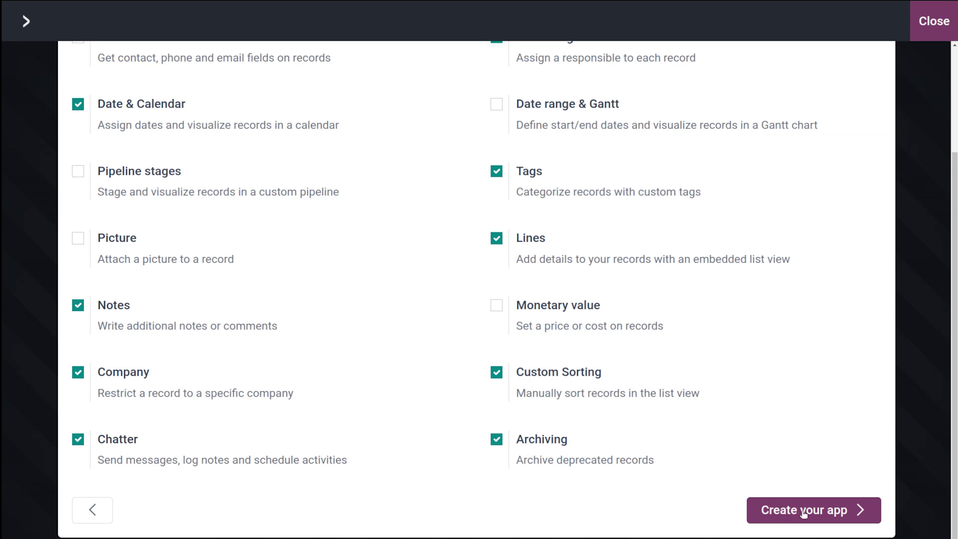
{"action": "left_click", "coordinate": [804, 511]}
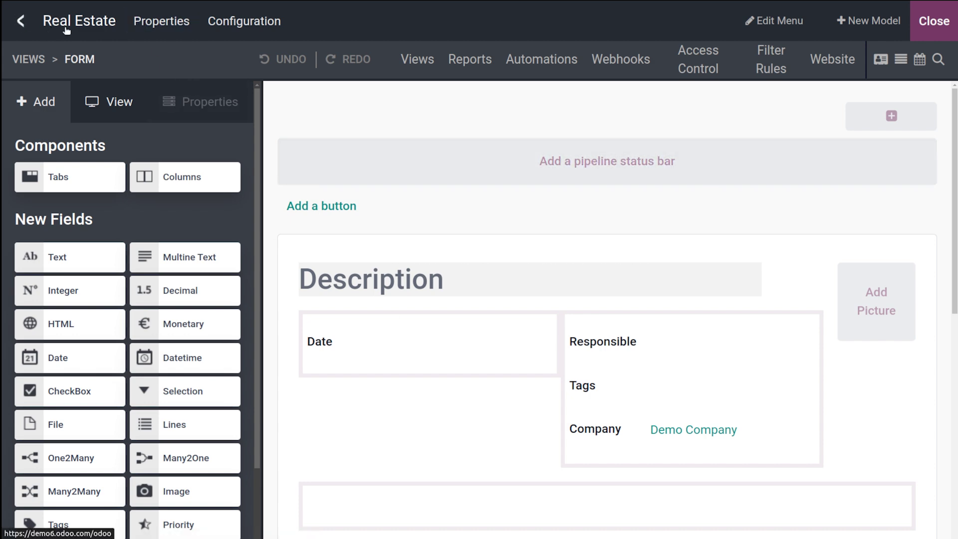
Switch to editing the Properties list view.
{"action": "left_click", "coordinate": [187, 33]}
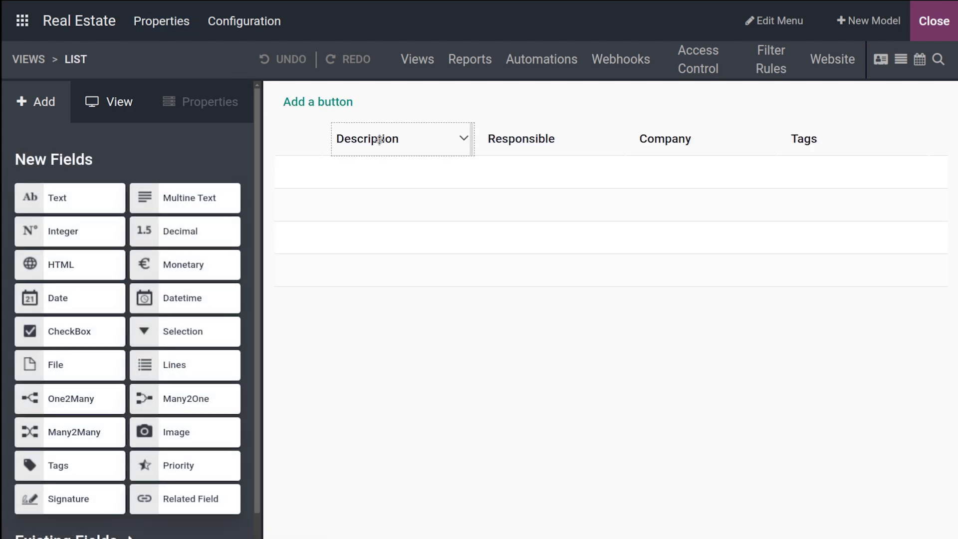
Try adding an integer column to the list, undo it, and open the form view.
{"action": "left_click_drag", "start_coordinate": [381, 139], "coordinate": [338, 279]}
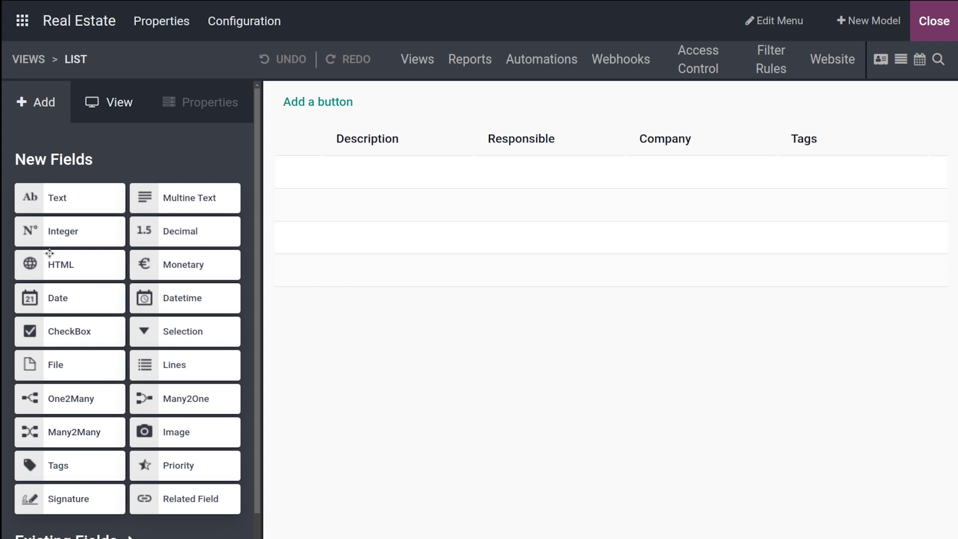
{"action": "left_click_drag", "start_coordinate": [58, 238], "coordinate": [372, 177]}
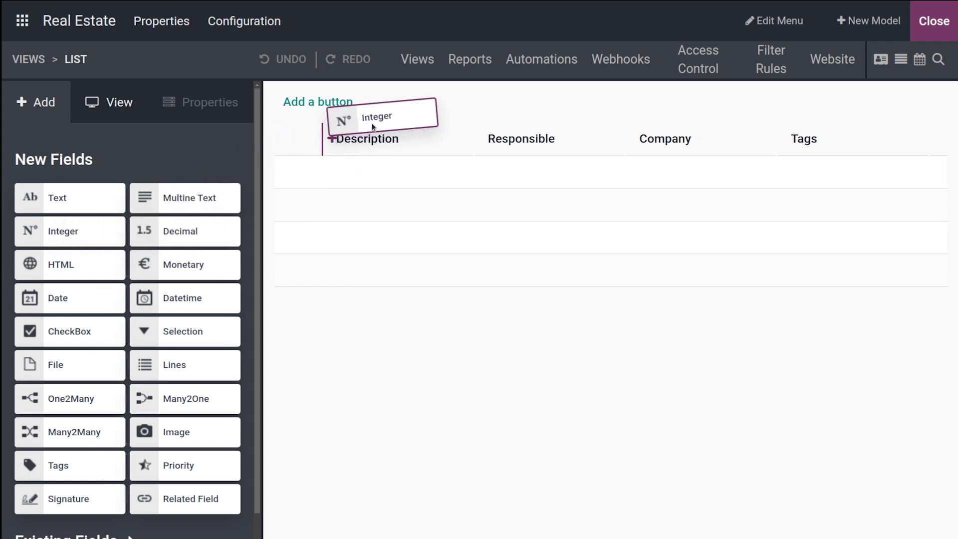
{"action": "left_click_drag", "start_coordinate": [372, 176], "coordinate": [365, 143]}
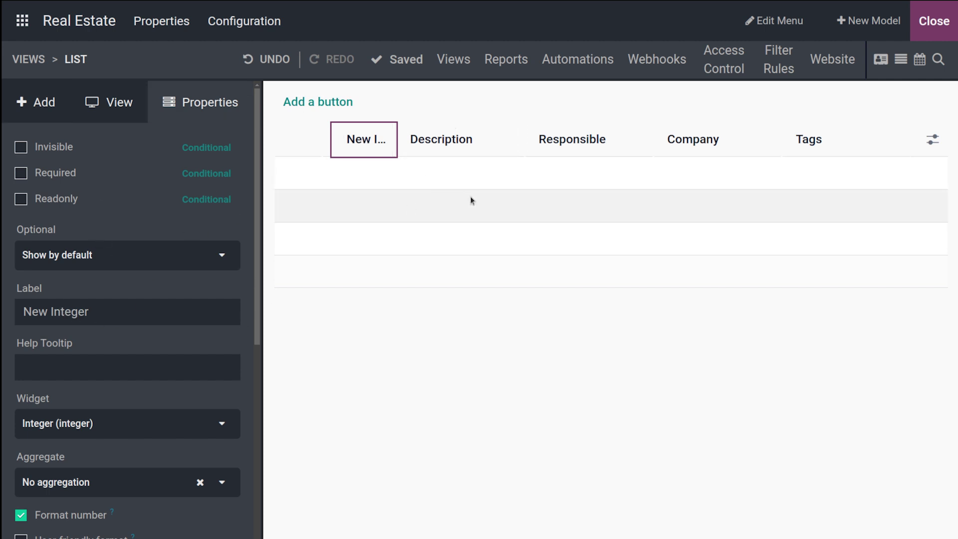
{"action": "left_click", "coordinate": [260, 61]}
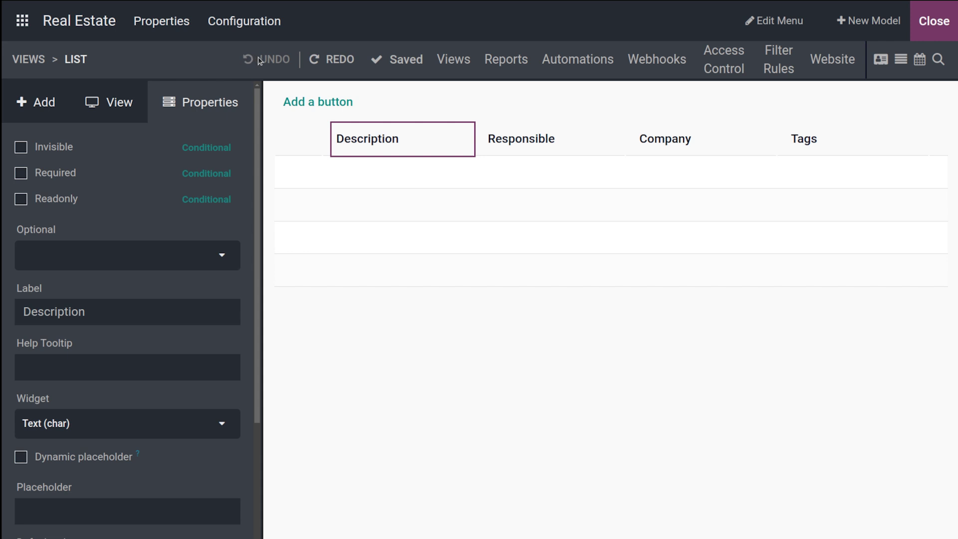
{"action": "left_click", "coordinate": [43, 65]}
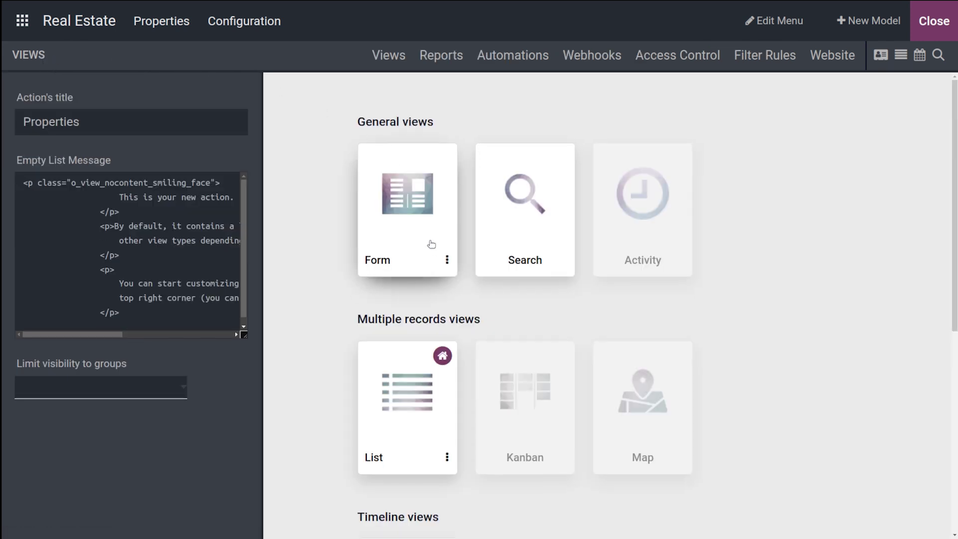
{"action": "left_click", "coordinate": [432, 244]}
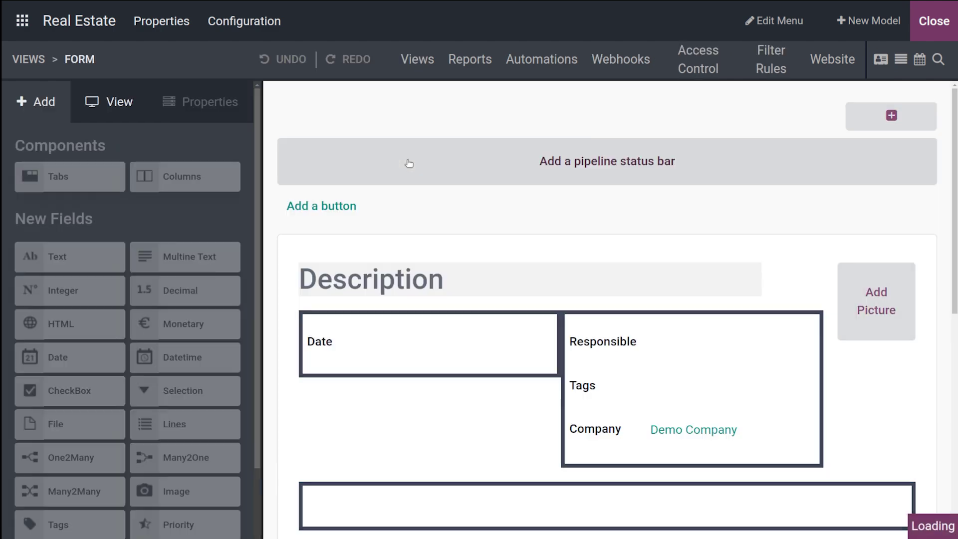
{"action": "scroll", "coordinate": [460, 364], "scroll_direction": "down", "scroll_amount": 3}
{"action": "scroll", "coordinate": [459, 364], "scroll_direction": "up", "scroll_amount": 2}
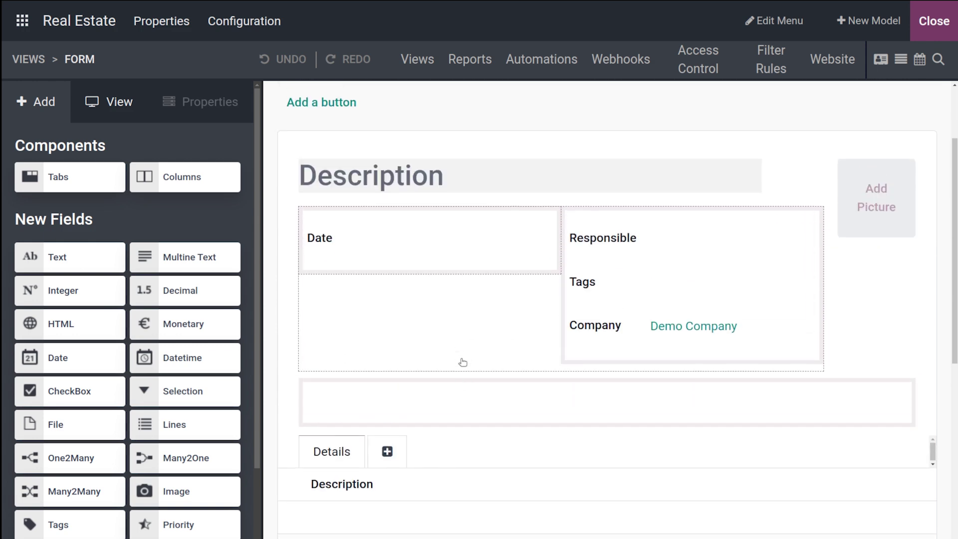
Relabel the form's Description title field as 'Property name'.
{"action": "left_click", "coordinate": [377, 187]}
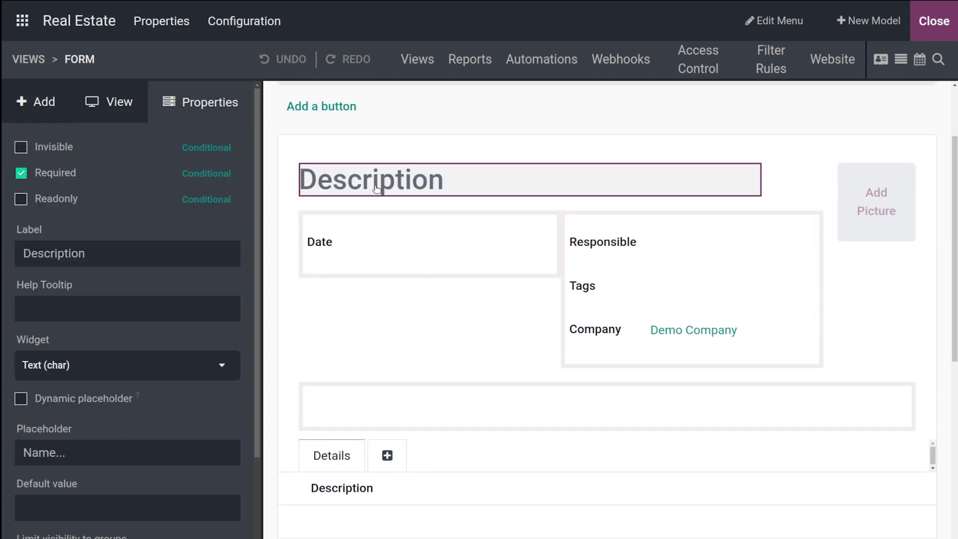
{"action": "left_click", "coordinate": [114, 254]}
{"action": "type", "text": "P"}
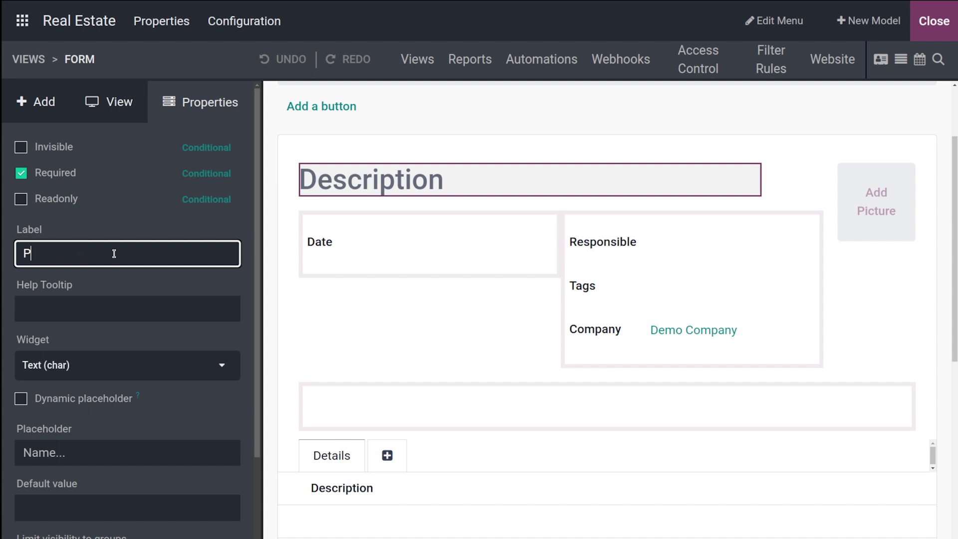
{"action": "type", "text": "roperty name"}
{"action": "key", "text": "Return"}
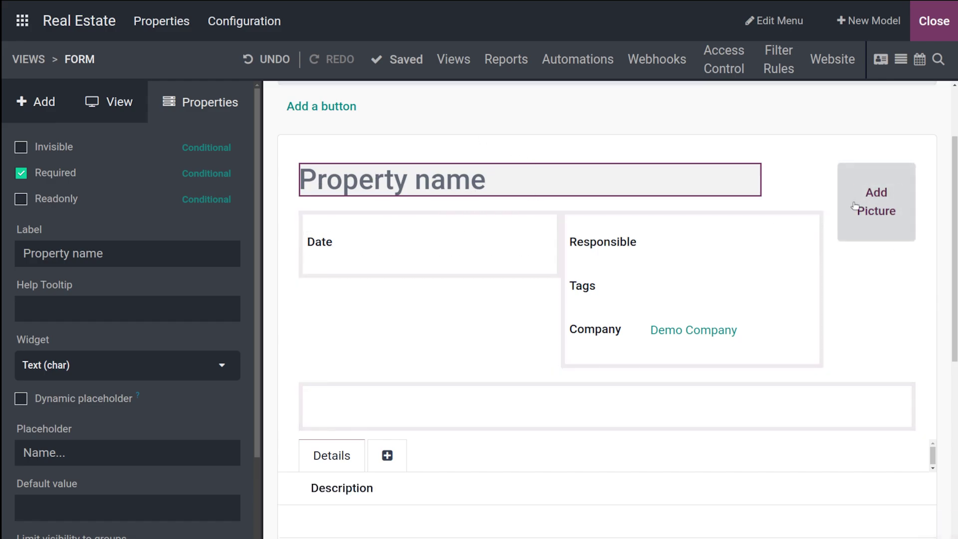
{"action": "left_click", "coordinate": [376, 259]}
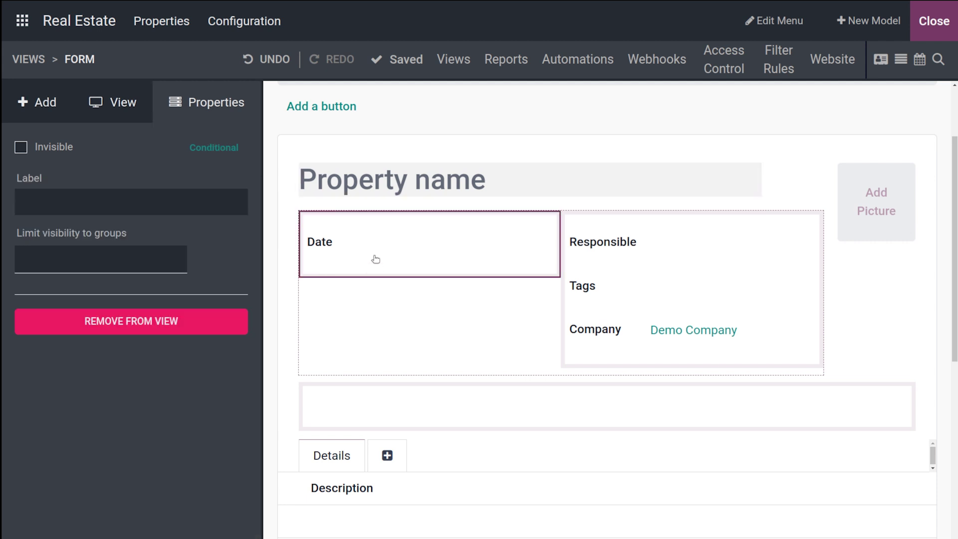
Move the Tags field into the left group directly under Date.
{"action": "left_click", "coordinate": [123, 200]}
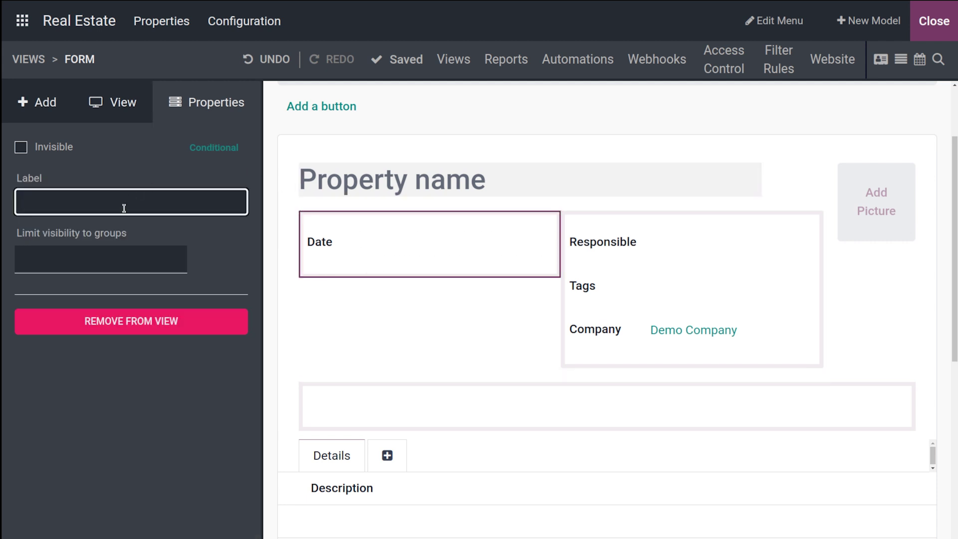
{"action": "left_click", "coordinate": [678, 239]}
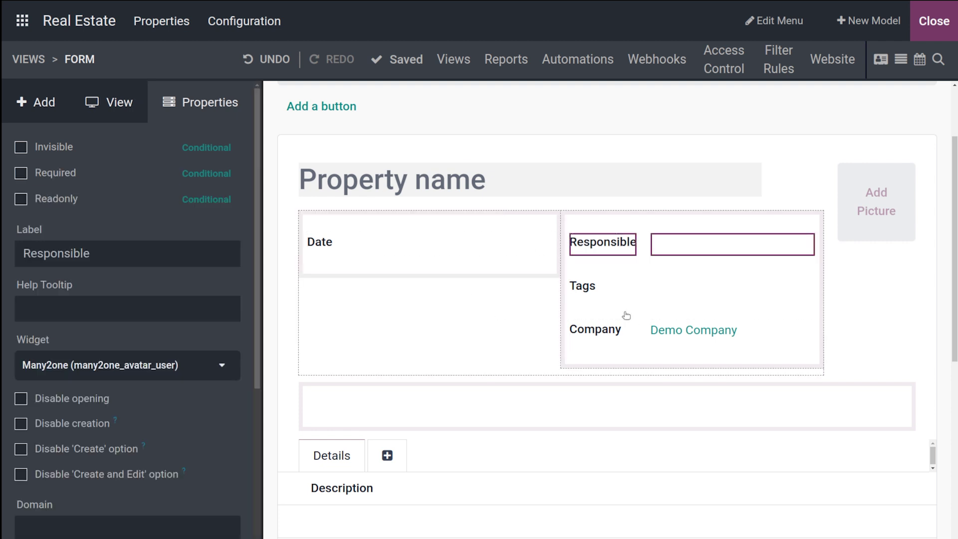
{"action": "mouse_move", "coordinate": [607, 284]}
{"action": "left_mouse_down"}
{"action": "mouse_move", "coordinate": [498, 318]}
{"action": "mouse_move", "coordinate": [355, 284]}
{"action": "left_mouse_up"}
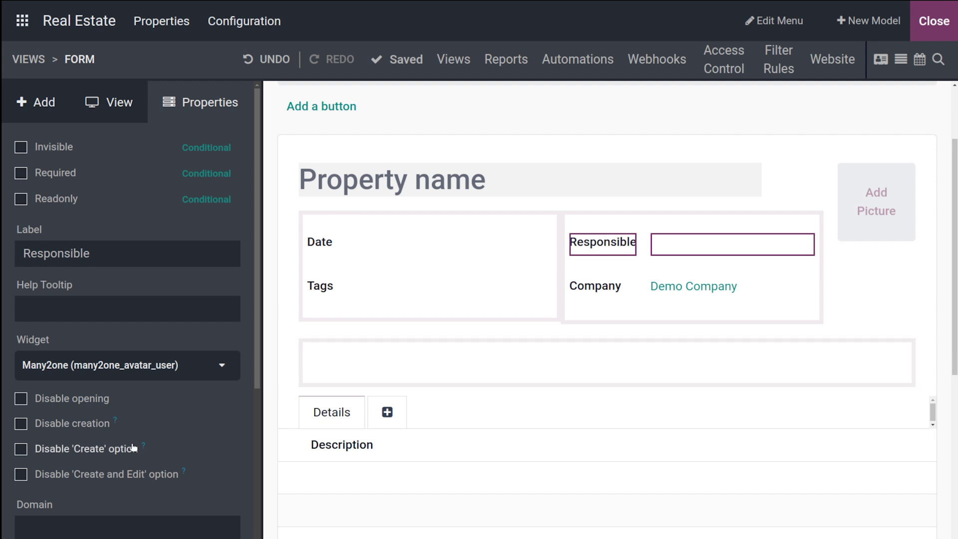
{"action": "scroll", "coordinate": [134, 448], "scroll_direction": "down", "scroll_amount": 3}
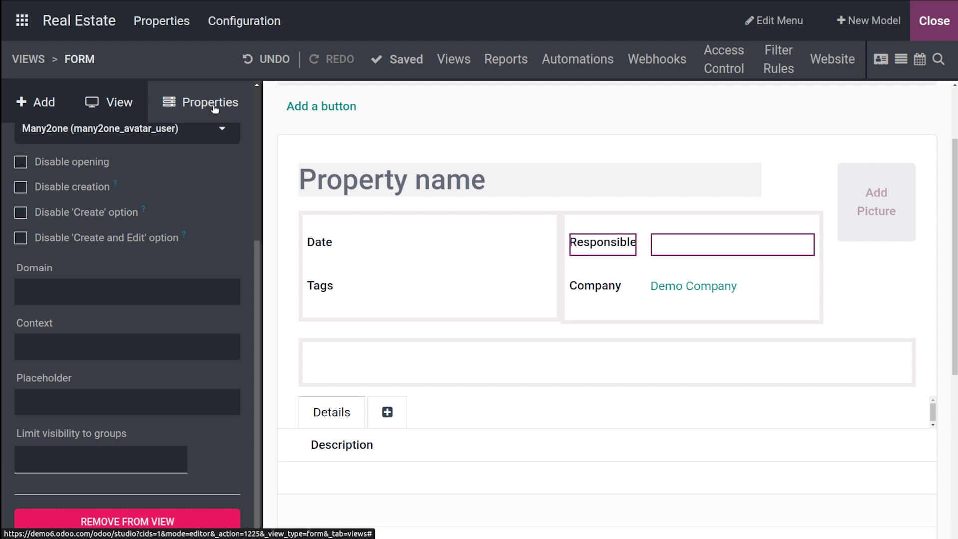
{"action": "scroll", "coordinate": [153, 244], "scroll_direction": "up", "scroll_amount": 3}
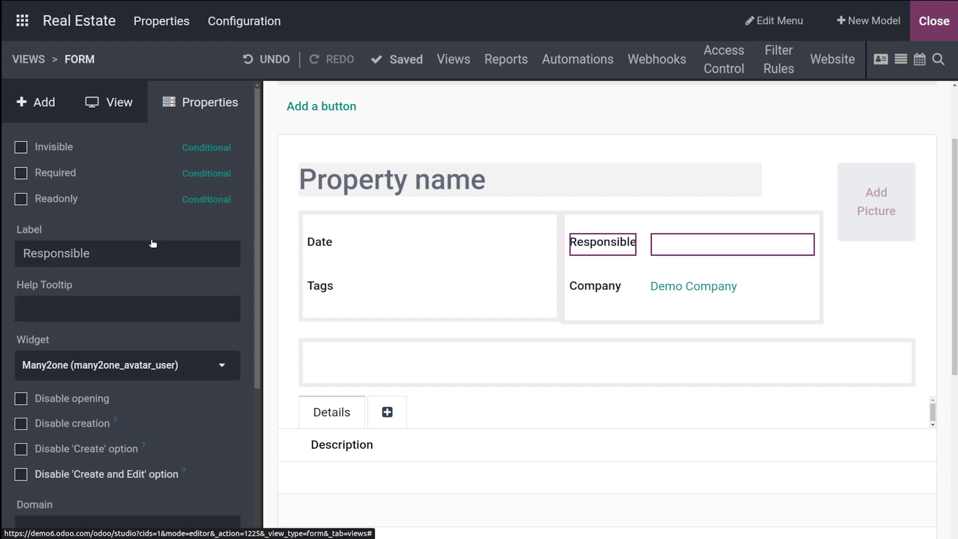
{"action": "scroll", "coordinate": [150, 457], "scroll_direction": "down", "scroll_amount": 1}
{"action": "scroll", "coordinate": [150, 458], "scroll_direction": "up", "scroll_amount": 1}
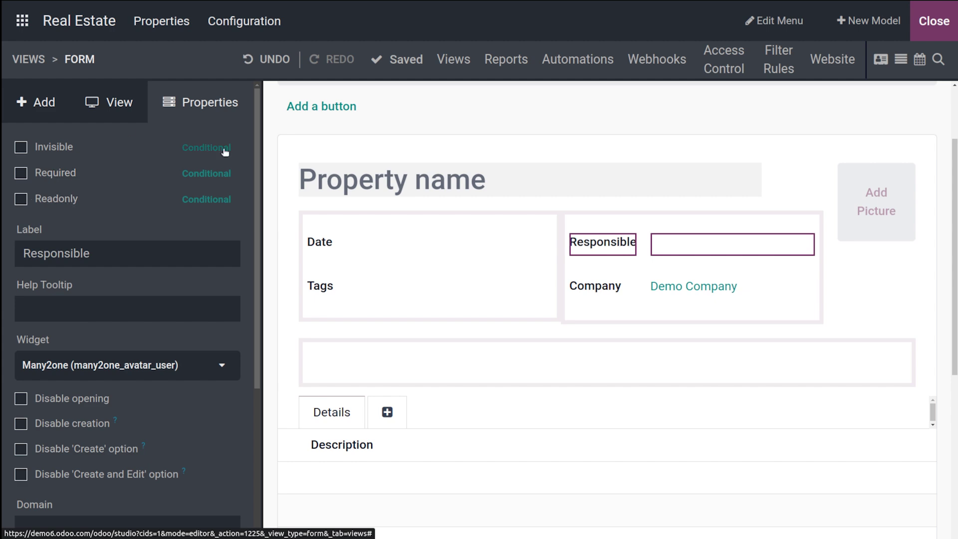
{"action": "left_click", "coordinate": [33, 103]}
{"action": "scroll", "coordinate": [92, 437], "scroll_direction": "down", "scroll_amount": 2}
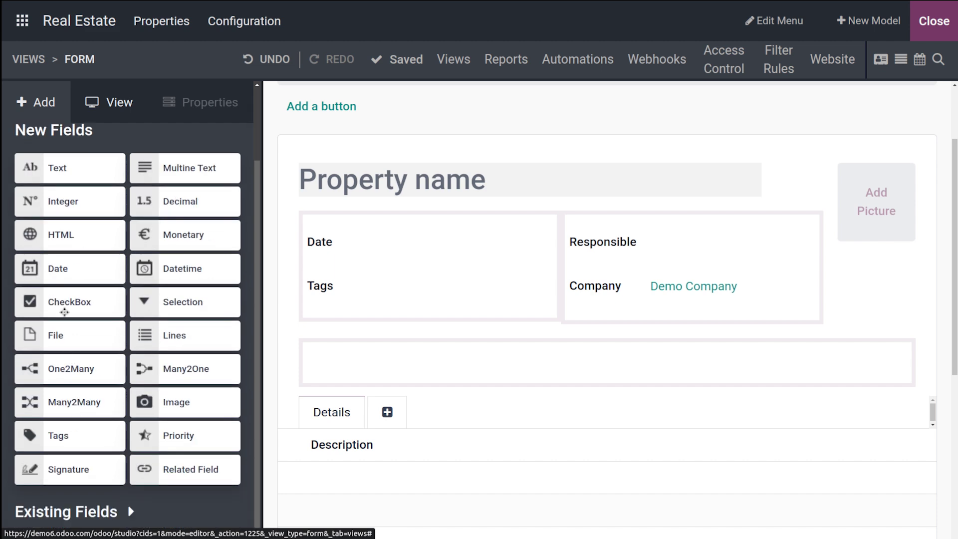
Add a checkbox field below Tags and relabel it 'Your property'.
{"action": "left_click_drag", "start_coordinate": [64, 309], "coordinate": [365, 335]}
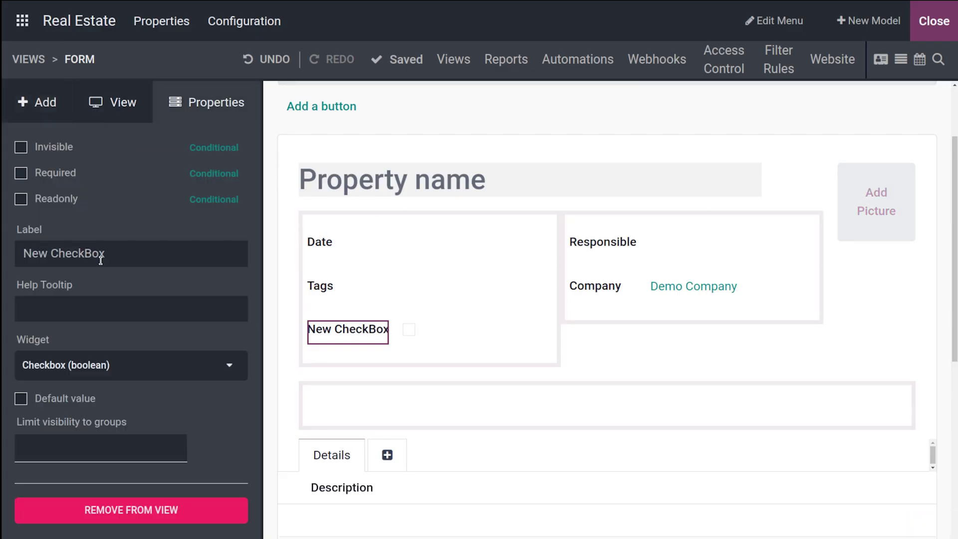
{"action": "double_click", "coordinate": [101, 260]}
{"action": "key", "text": "BackSpace"}
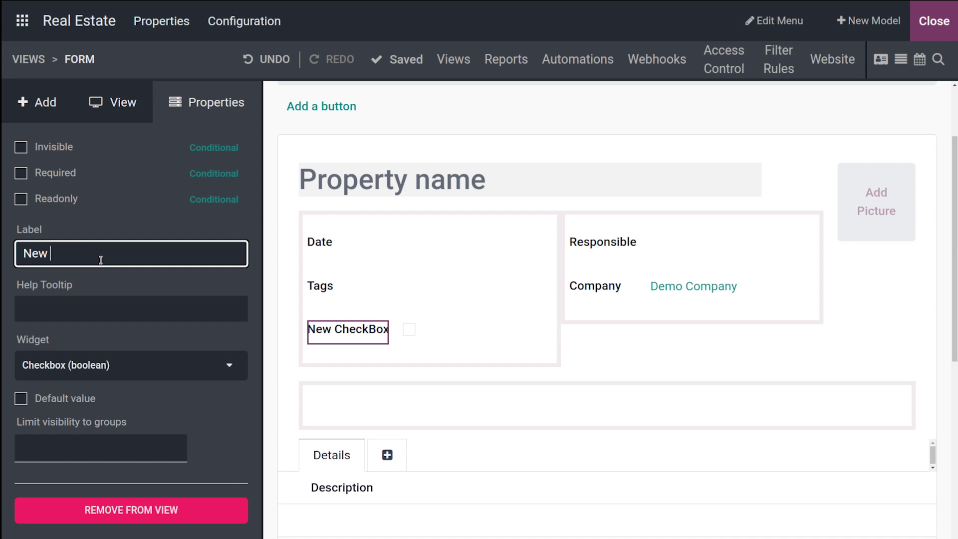
{"action": "key", "text": "BackSpace"}
{"action": "key", "text": "BackSpace"}
{"action": "key", "text": "BackSpace"}
{"action": "type", "text": "Your property"}
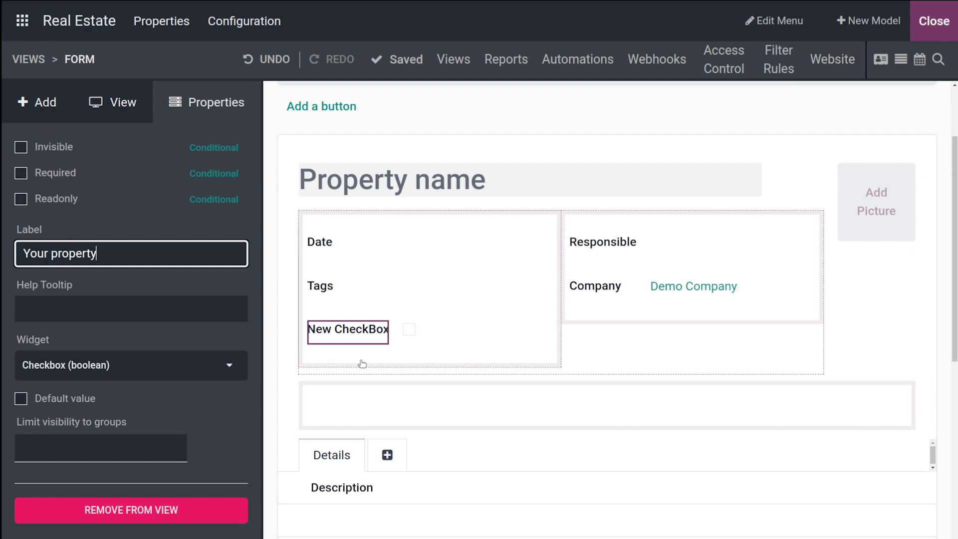
{"action": "left_click", "coordinate": [276, 366]}
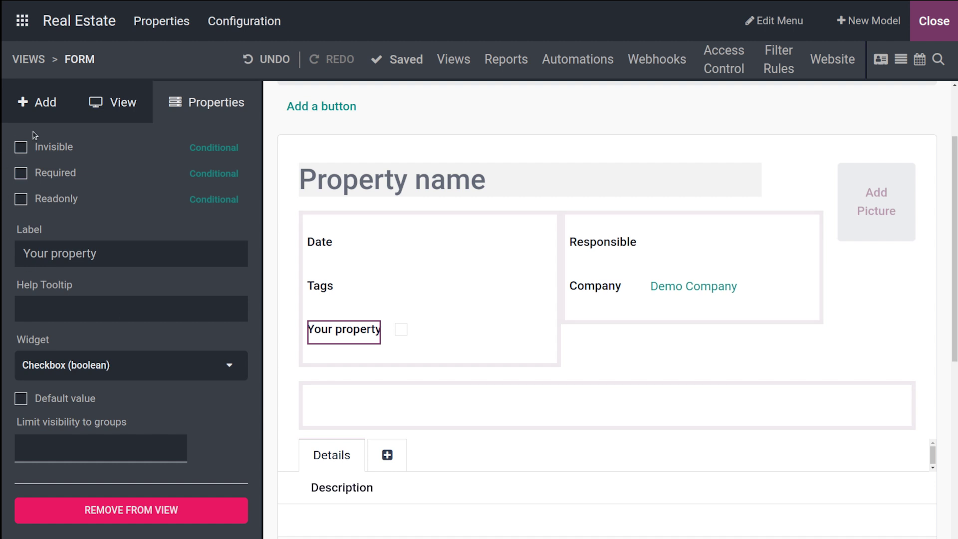
{"action": "left_click", "coordinate": [49, 116]}
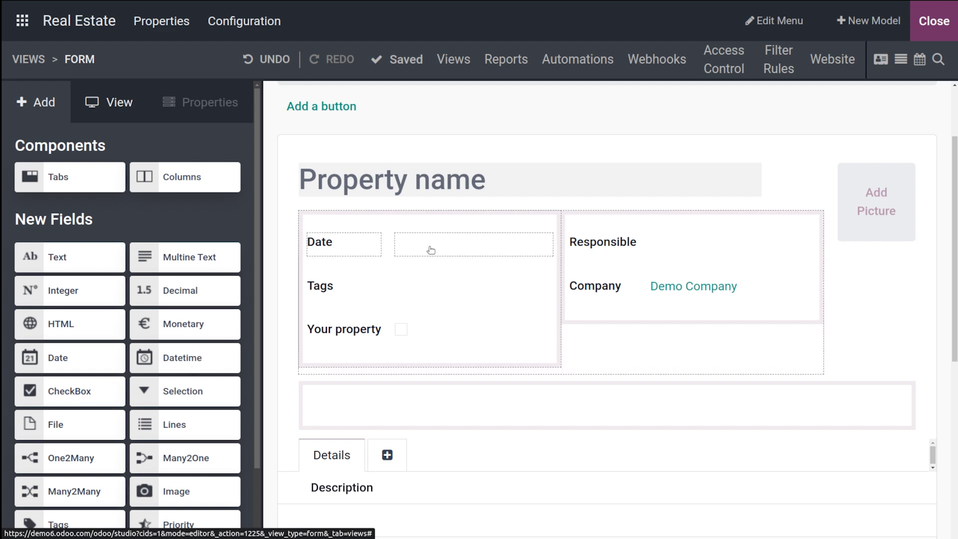
Place a new Datetime field, labeled 'New Datetime', between Date and Tags on the Properties form.
{"action": "mouse_move", "coordinate": [182, 357]}
{"action": "left_mouse_down"}
{"action": "mouse_move", "coordinate": [369, 249]}
{"action": "mouse_move", "coordinate": [377, 300]}
{"action": "left_mouse_up"}
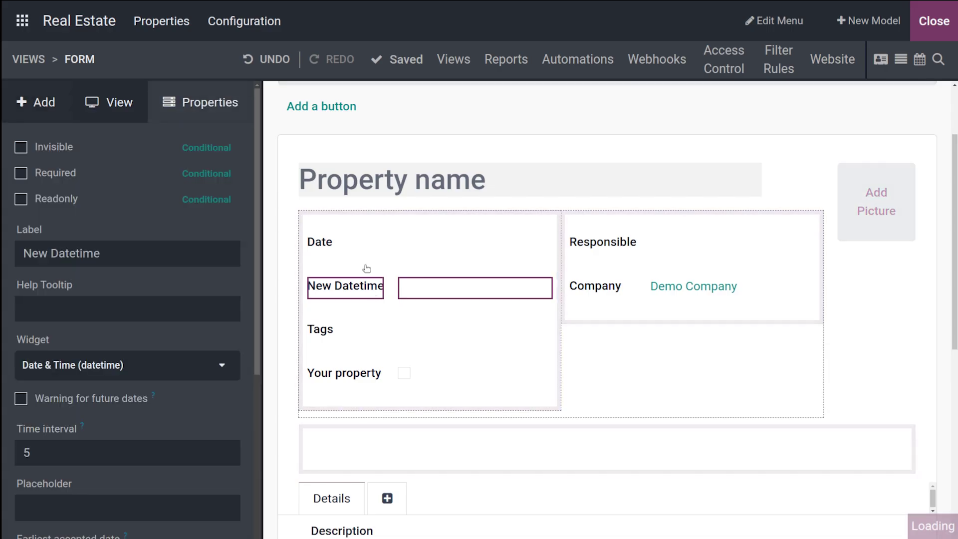
{"action": "left_click", "coordinate": [36, 114]}
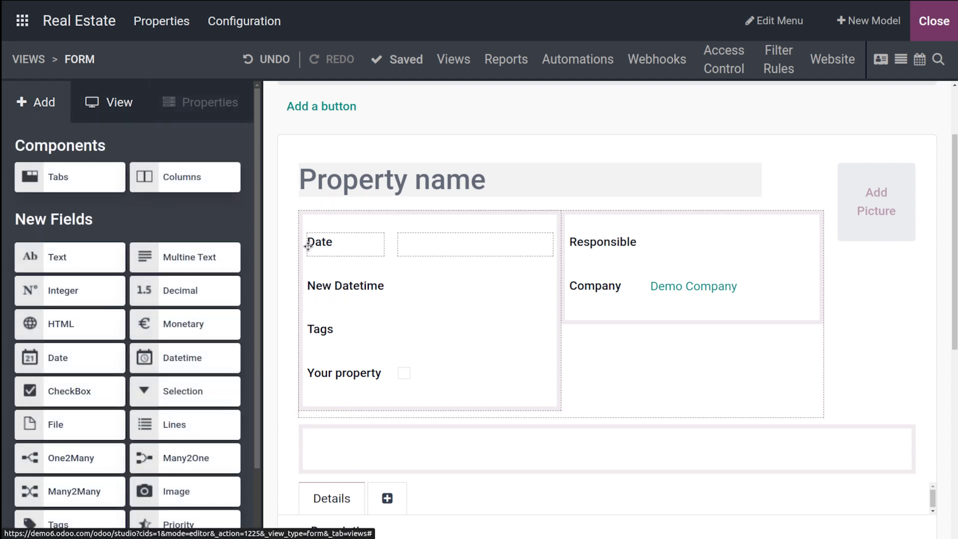
{"action": "scroll", "coordinate": [40, 452], "scroll_direction": "down", "scroll_amount": 2}
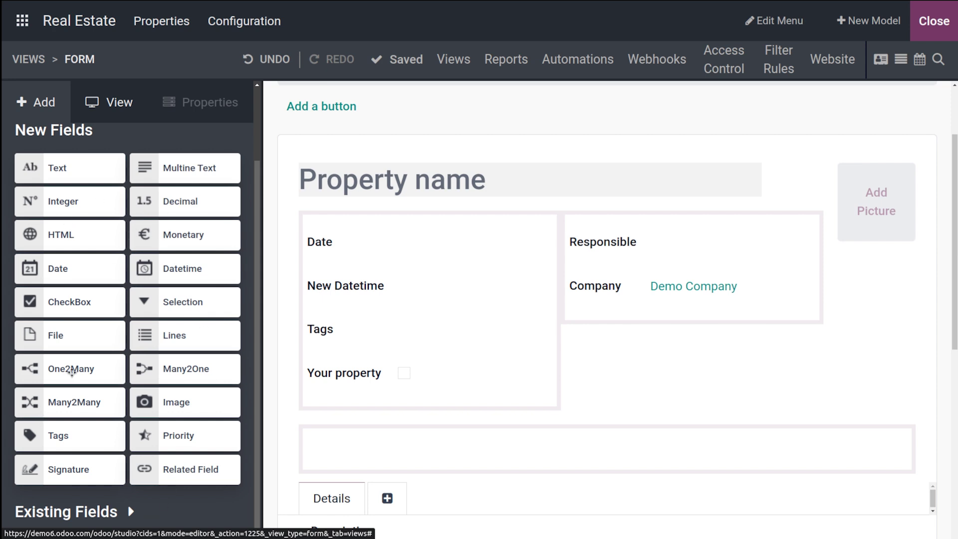
{"action": "scroll", "coordinate": [141, 266], "scroll_direction": "up", "scroll_amount": 2}
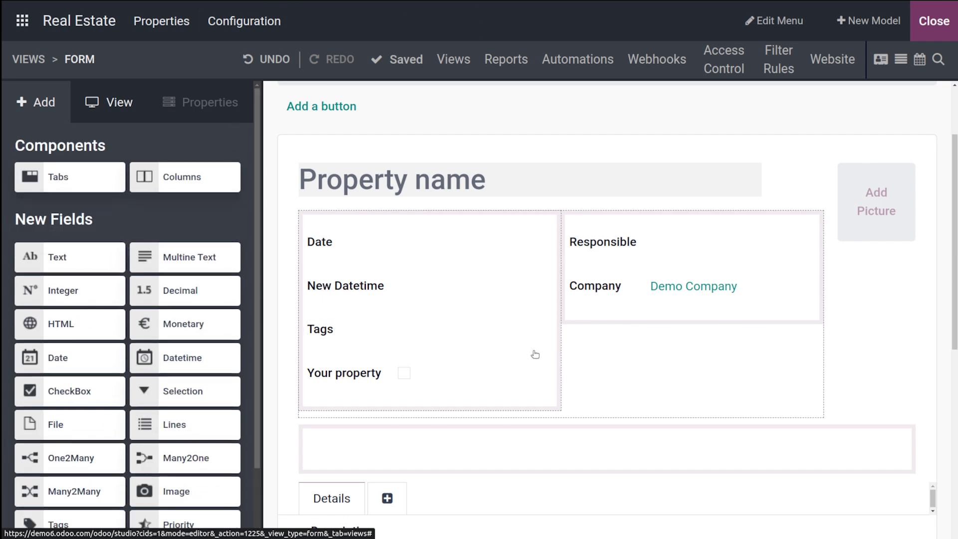
{"action": "scroll", "coordinate": [536, 354], "scroll_direction": "down", "scroll_amount": 5}
{"action": "scroll", "coordinate": [536, 354], "scroll_direction": "up", "scroll_amount": 2}
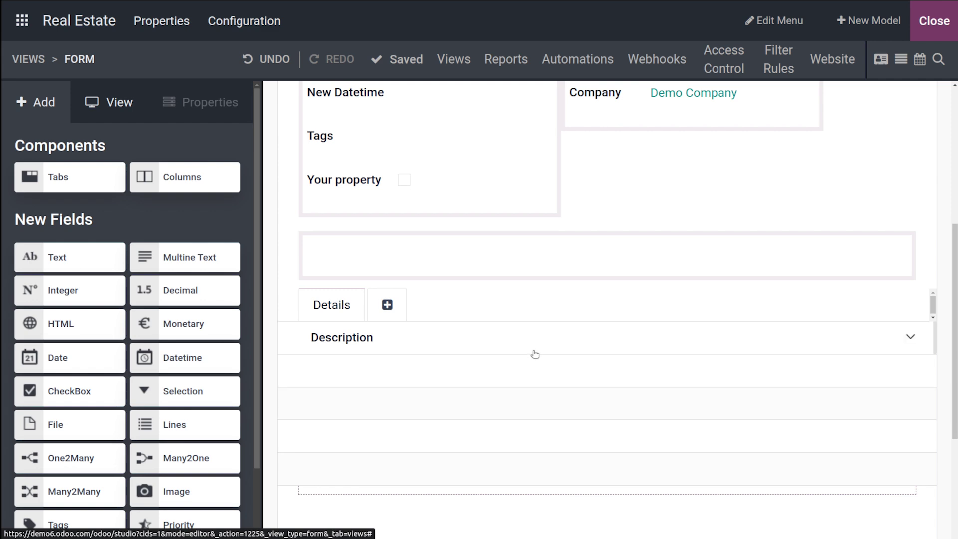
{"action": "scroll", "coordinate": [535, 354], "scroll_direction": "up", "scroll_amount": 1}
{"action": "scroll", "coordinate": [548, 364], "scroll_direction": "up", "scroll_amount": 3}
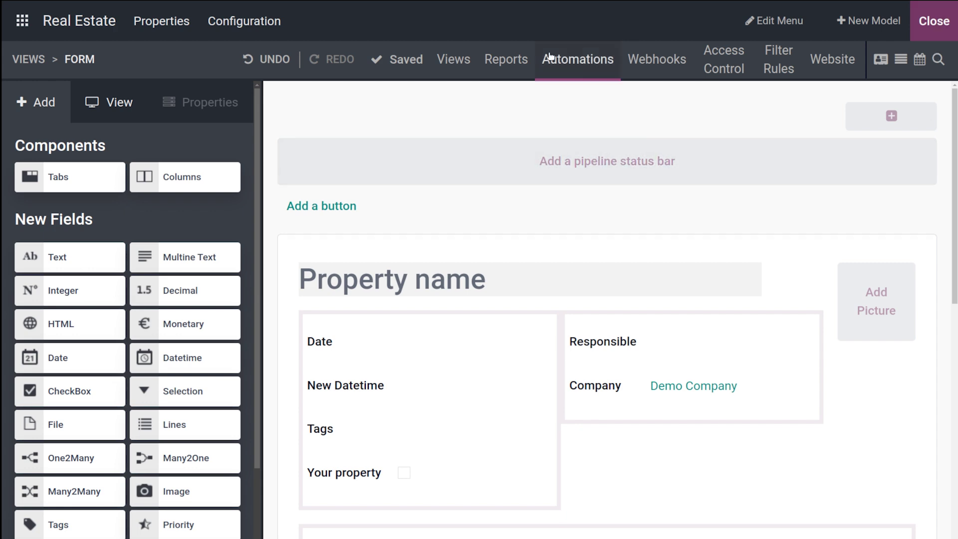
Browse the app's Views, Webhooks, Access Control, Reports and Automations pages.
{"action": "left_click", "coordinate": [455, 59]}
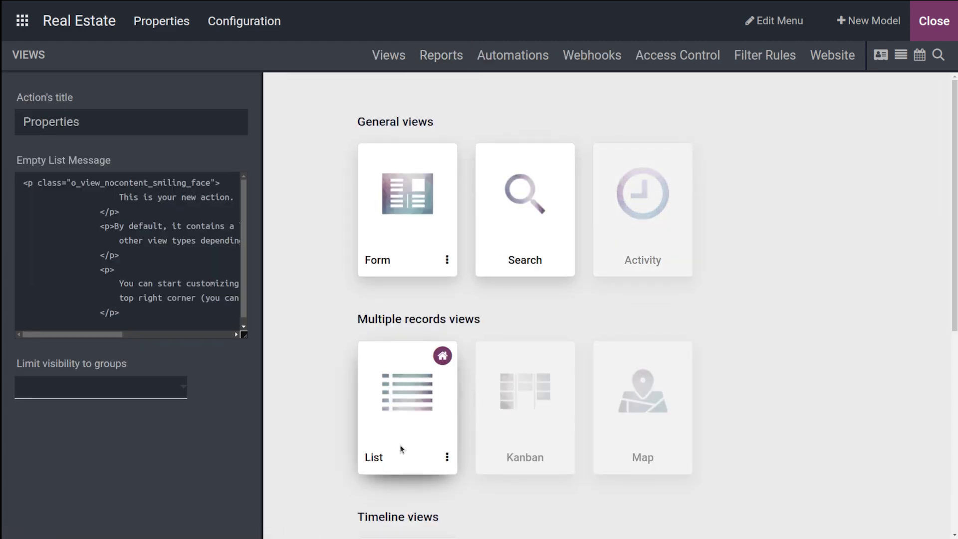
{"action": "left_click", "coordinate": [581, 63]}
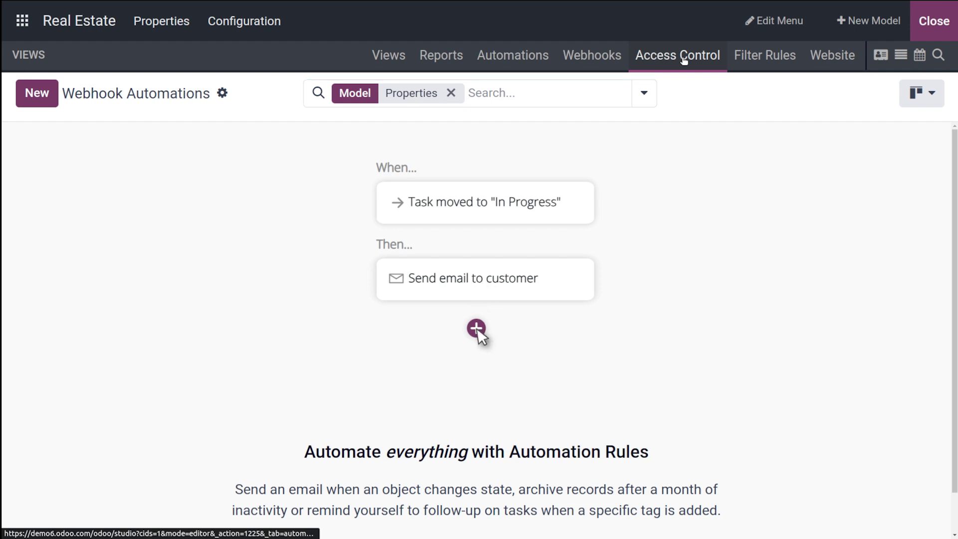
{"action": "left_click", "coordinate": [684, 60]}
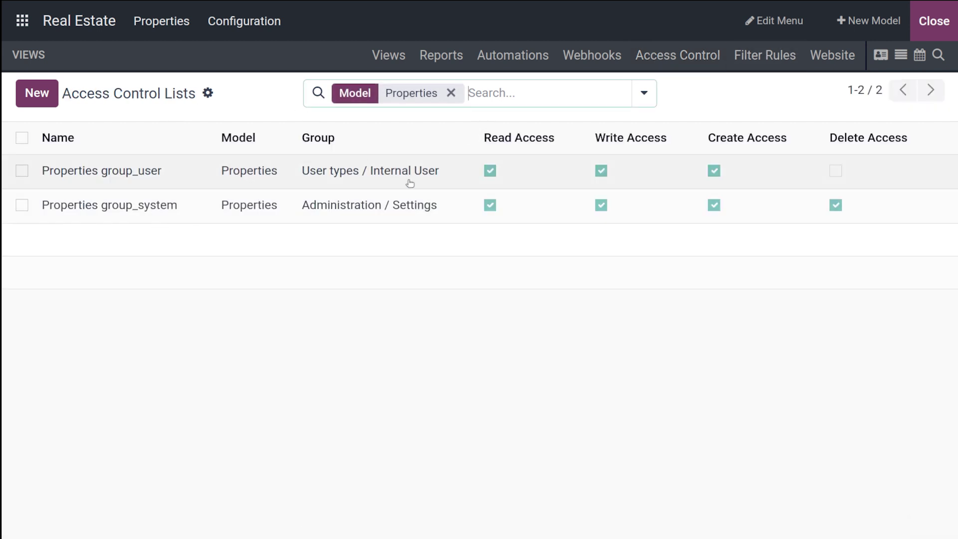
{"action": "left_click", "coordinate": [390, 53]}
{"action": "left_click", "coordinate": [422, 59]}
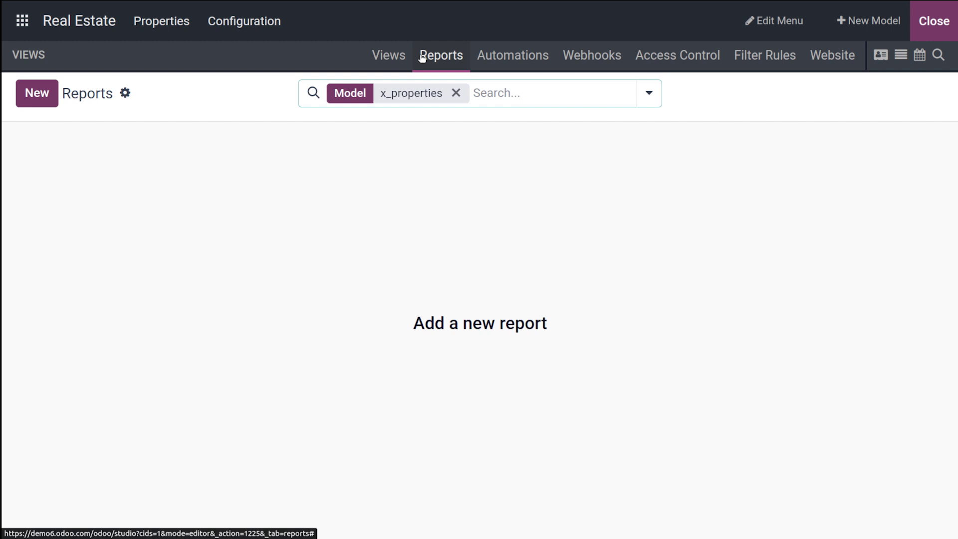
{"action": "left_click", "coordinate": [506, 47]}
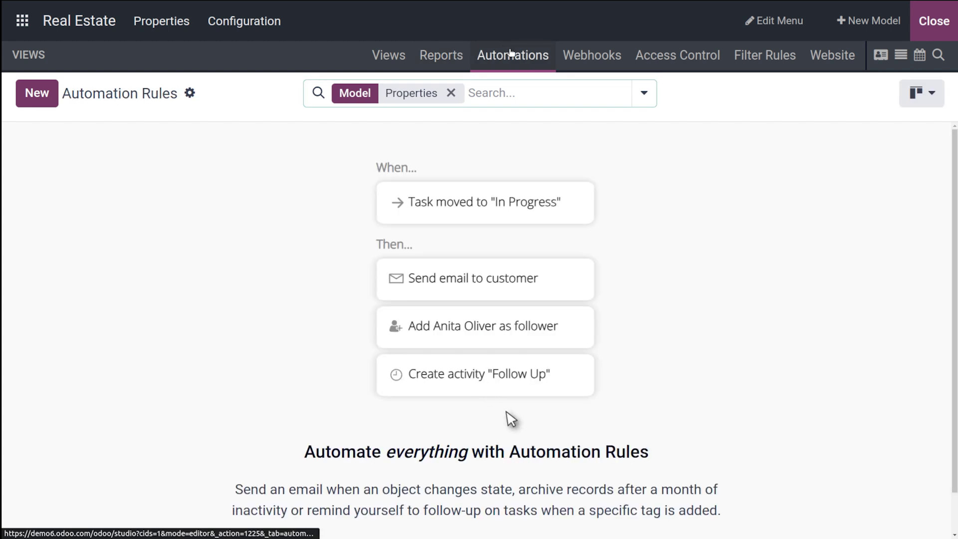
Go back to Views and show the Properties list view's general settings.
{"action": "left_click", "coordinate": [425, 58]}
{"action": "left_click", "coordinate": [391, 56]}
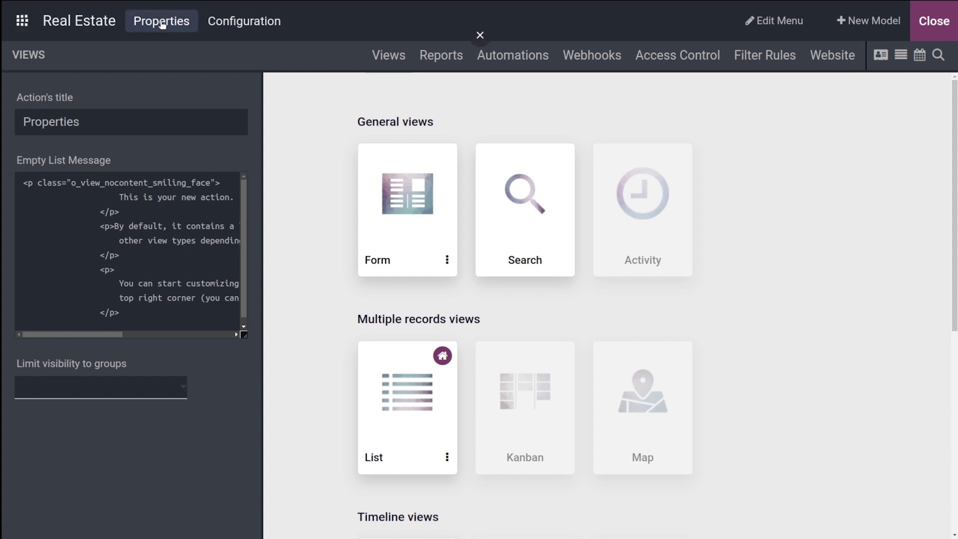
{"action": "left_click", "coordinate": [397, 397]}
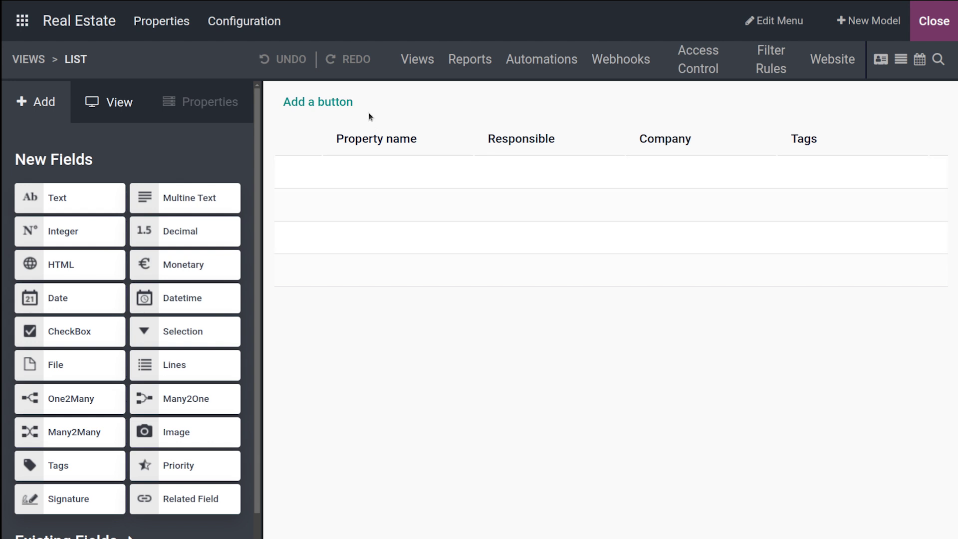
{"action": "left_click", "coordinate": [116, 107]}
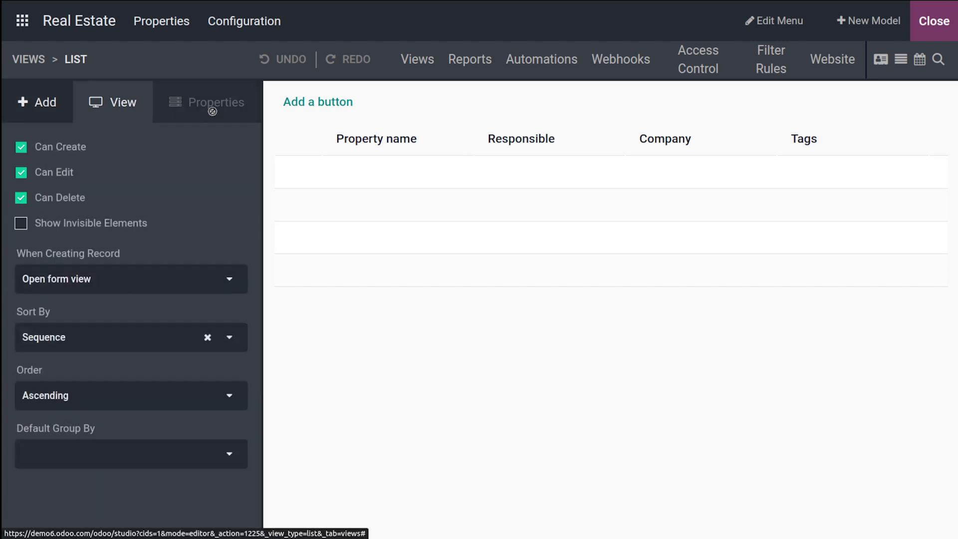
Exit Studio, preview a new property form, and return to the Properties list.
{"action": "left_click", "coordinate": [934, 21]}
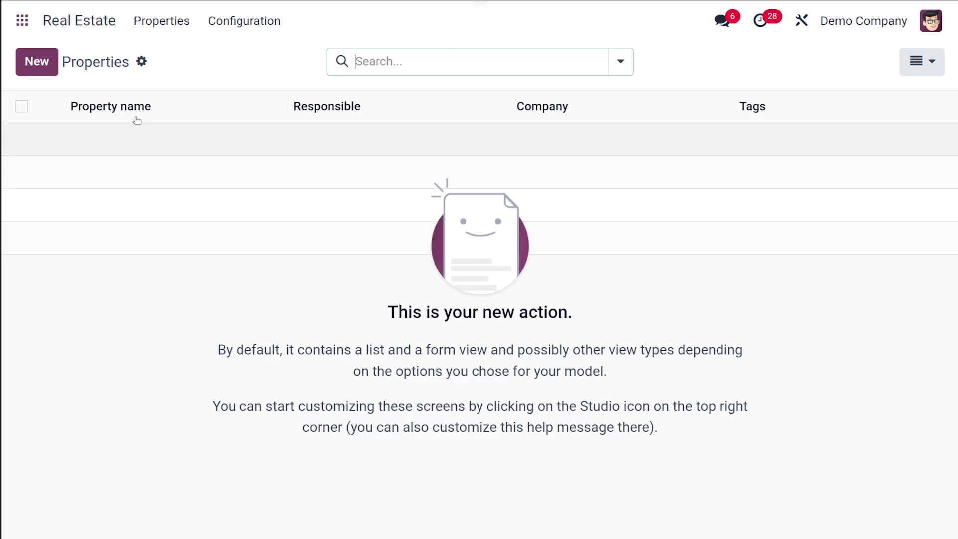
{"action": "left_click", "coordinate": [30, 60]}
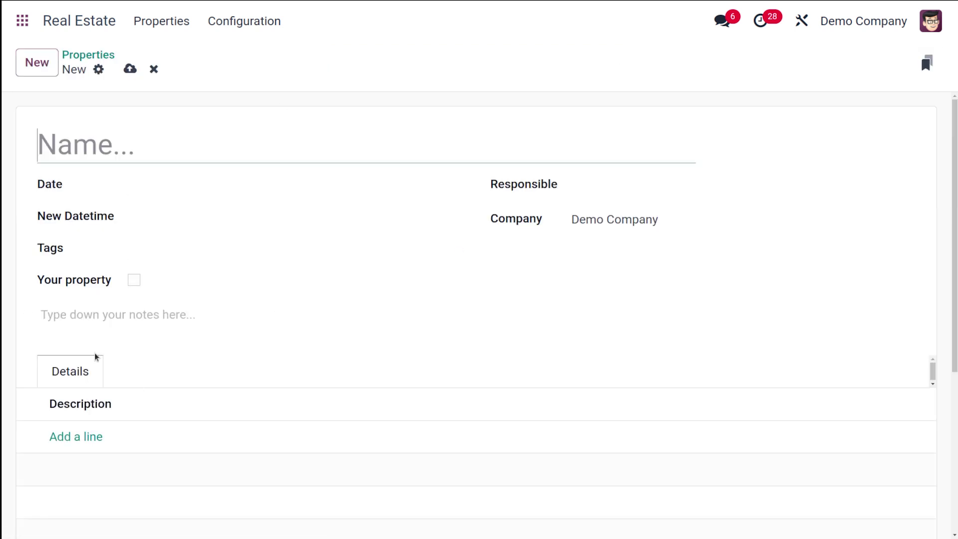
{"action": "left_click", "coordinate": [161, 21]}
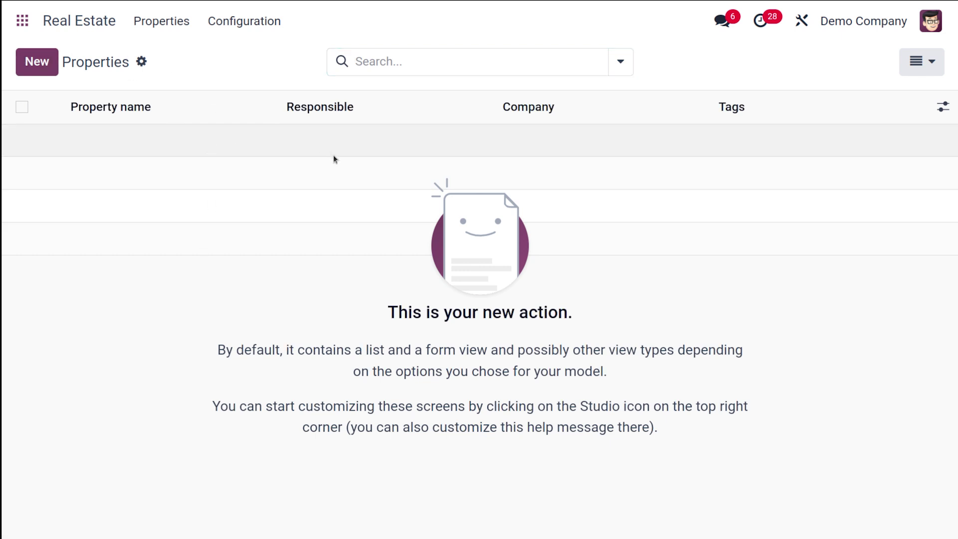
Check the Properties Tags list under Configuration, then go to the home app grid.
{"action": "left_click", "coordinate": [254, 26]}
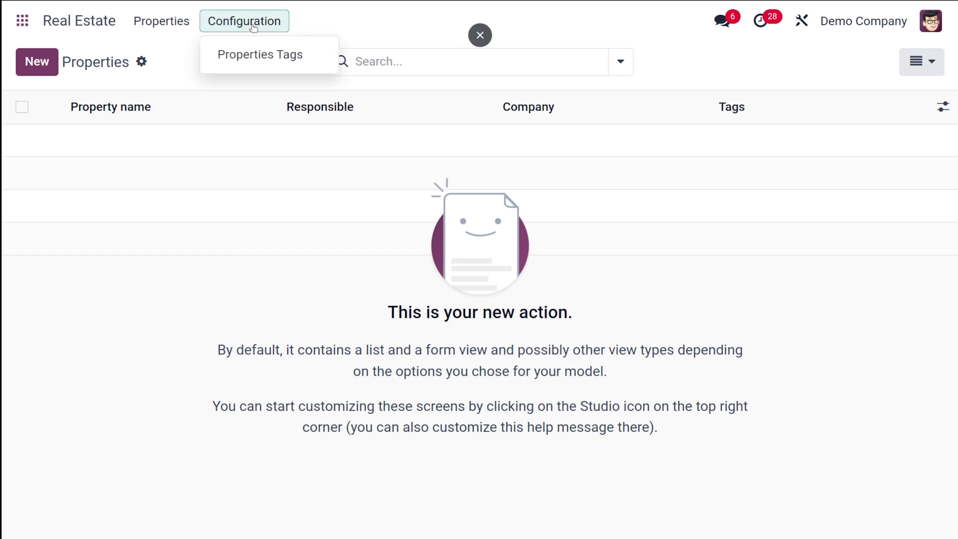
{"action": "left_click", "coordinate": [242, 61]}
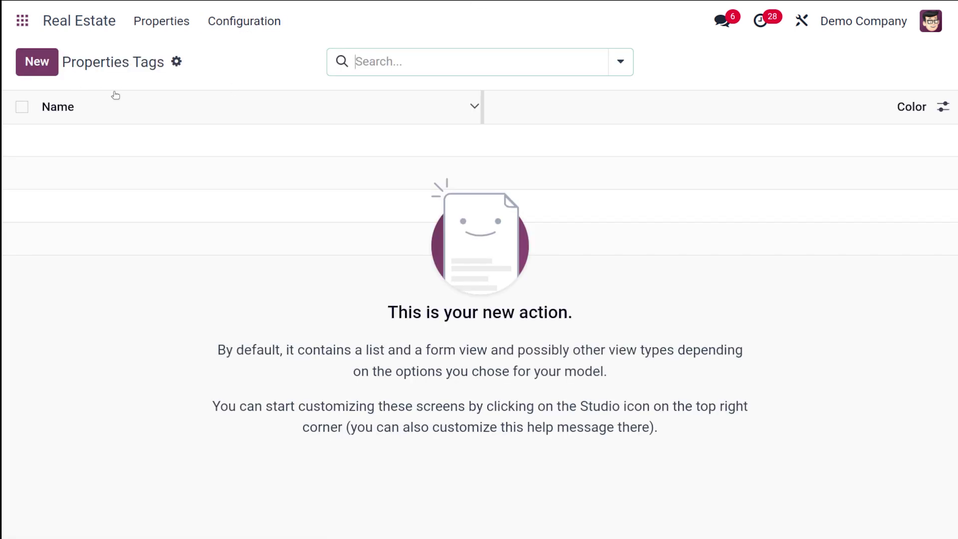
{"action": "left_click", "coordinate": [85, 23]}
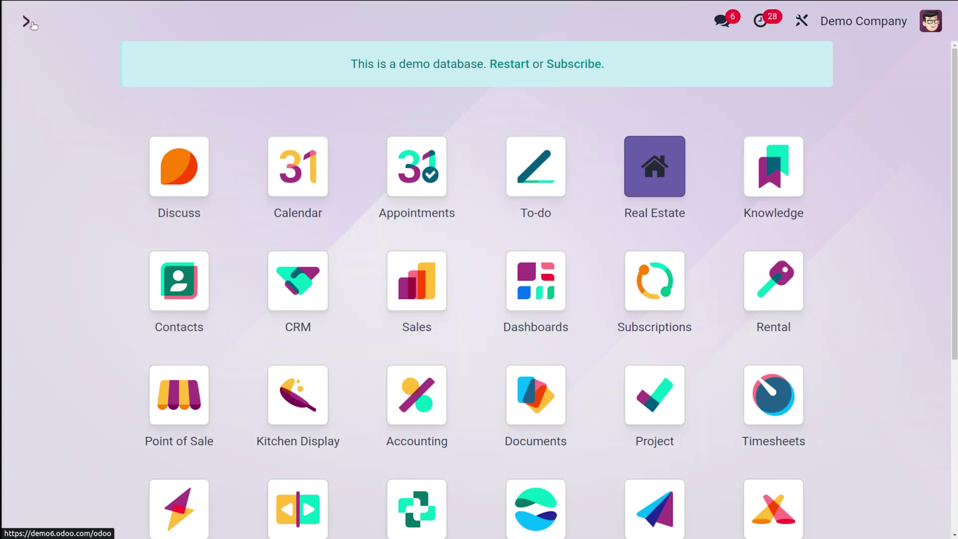